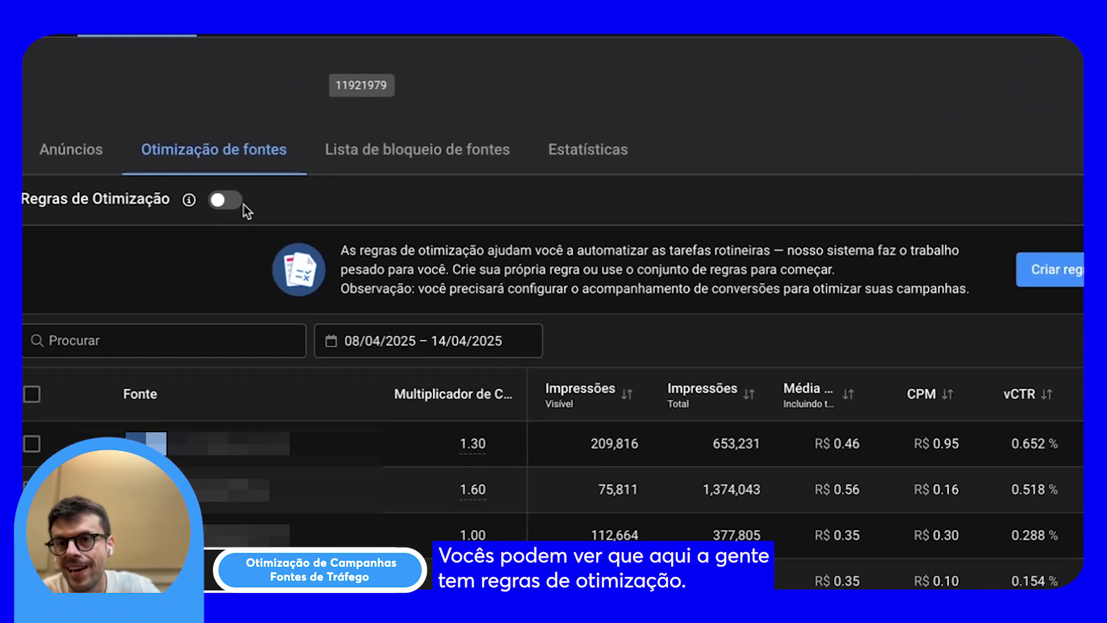
Step: Collapse the optimization rules information banner above the sources table and look across the table's metric columns
mouse_move(189, 201)
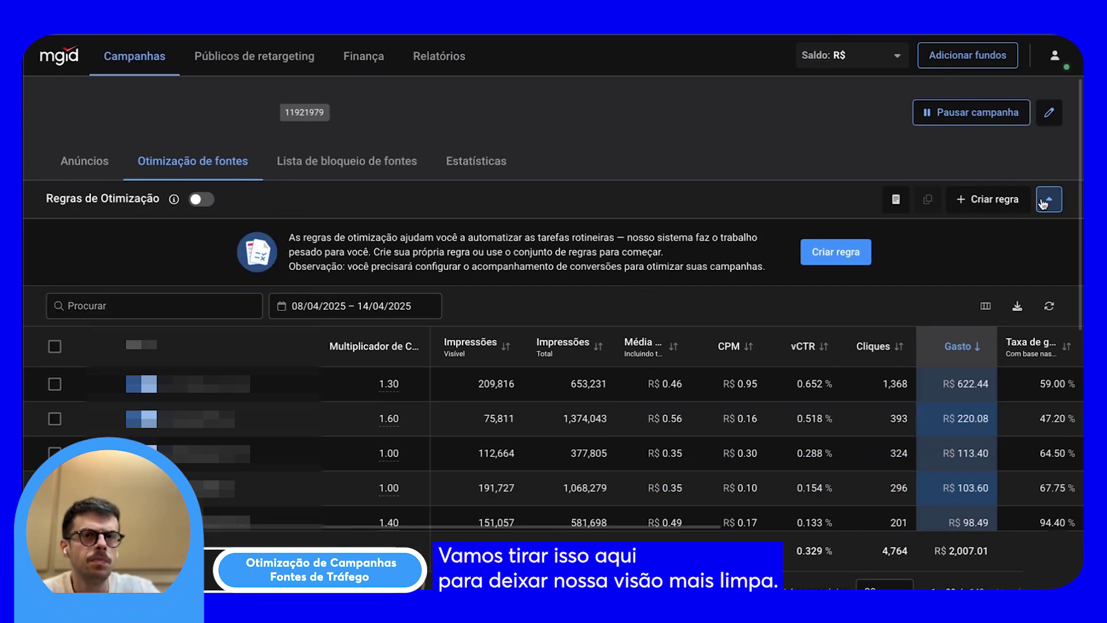
click(1045, 201)
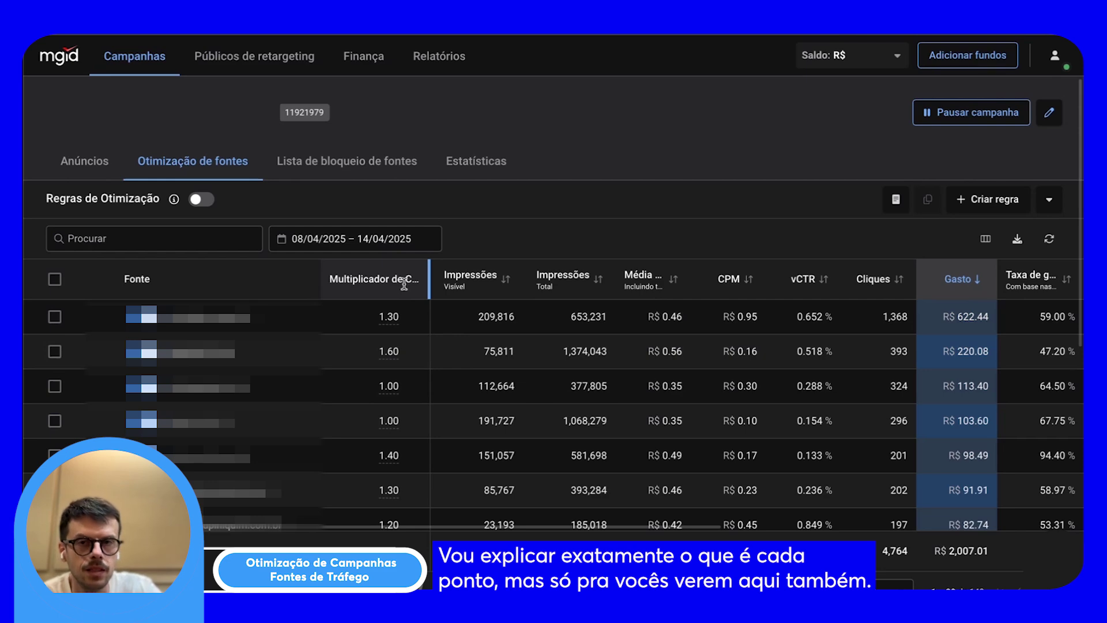
scroll(707, 410, right, 8)
scroll(707, 410, left, 8)
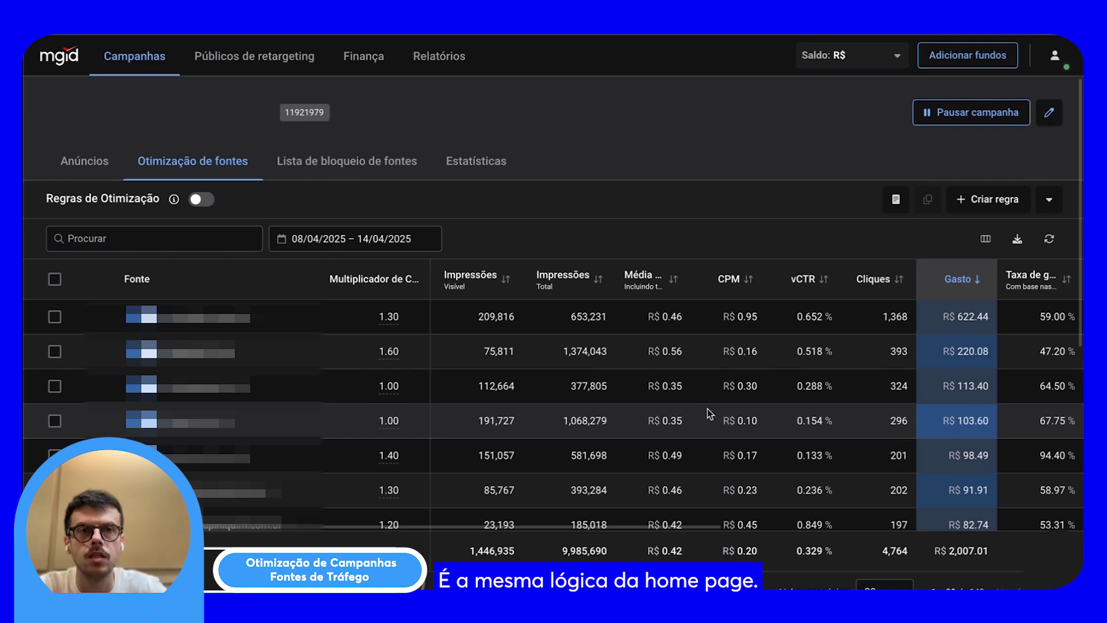
Step: Open the column selection for the sources table and read the explanation of the Taxa de conversão (Meta principal) metric
click(986, 238)
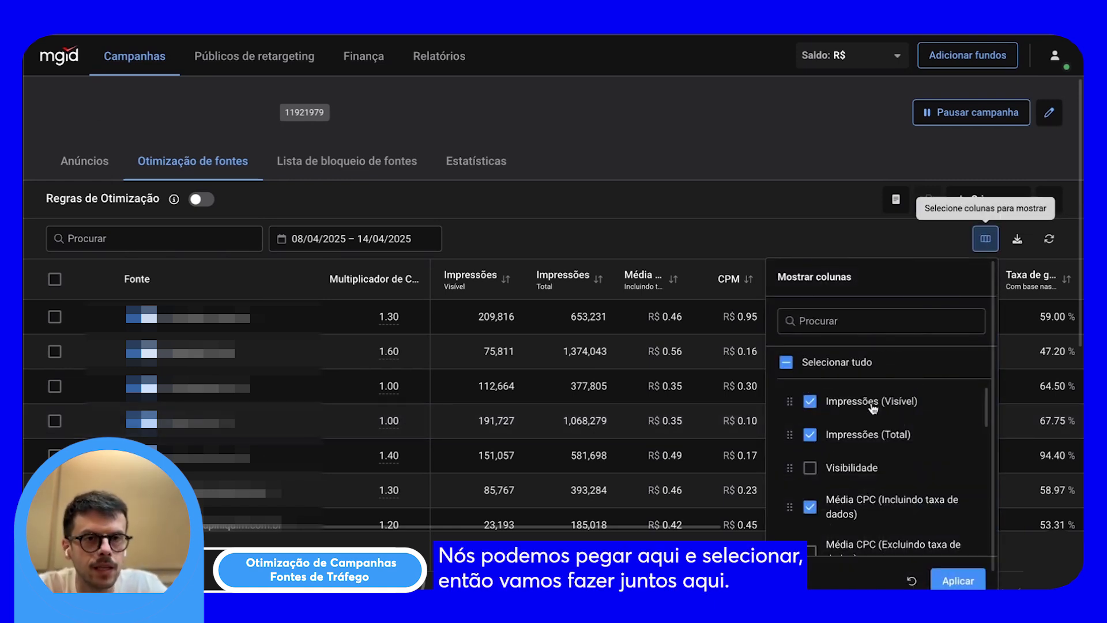
scroll(870, 493, down, 2)
scroll(870, 493, down, 1)
scroll(880, 470, down, 2)
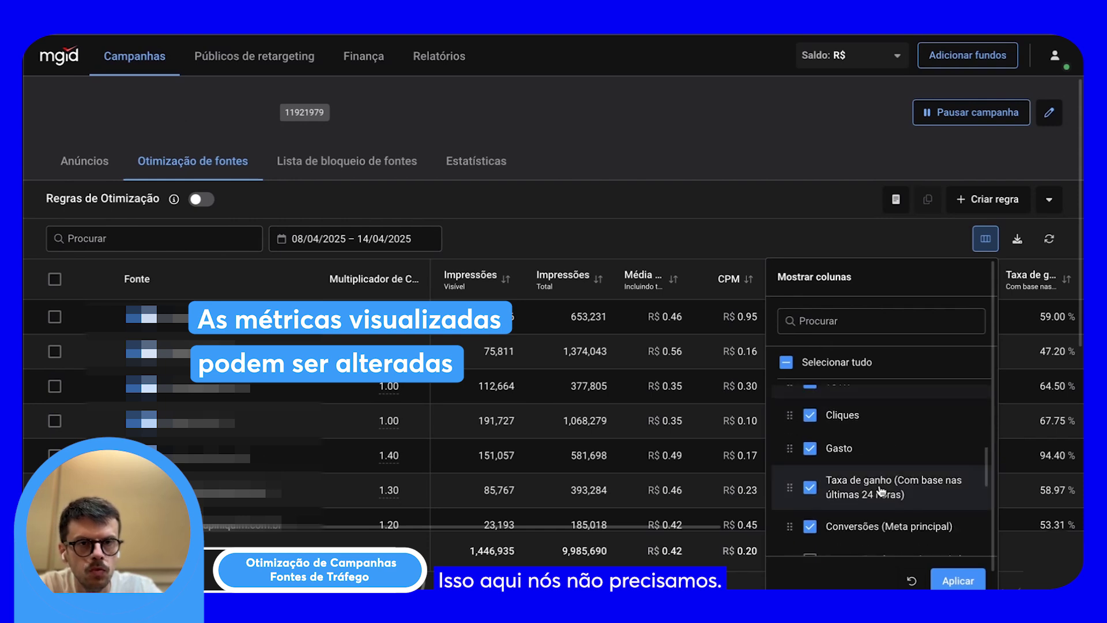
scroll(916, 438, down, 3)
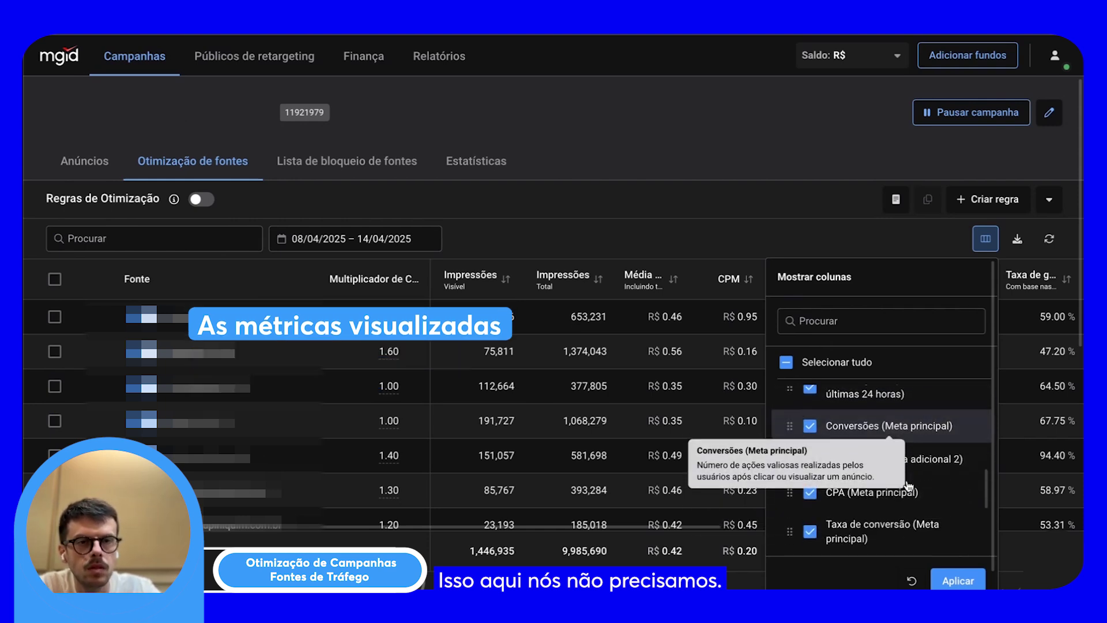
scroll(928, 464, down, 3)
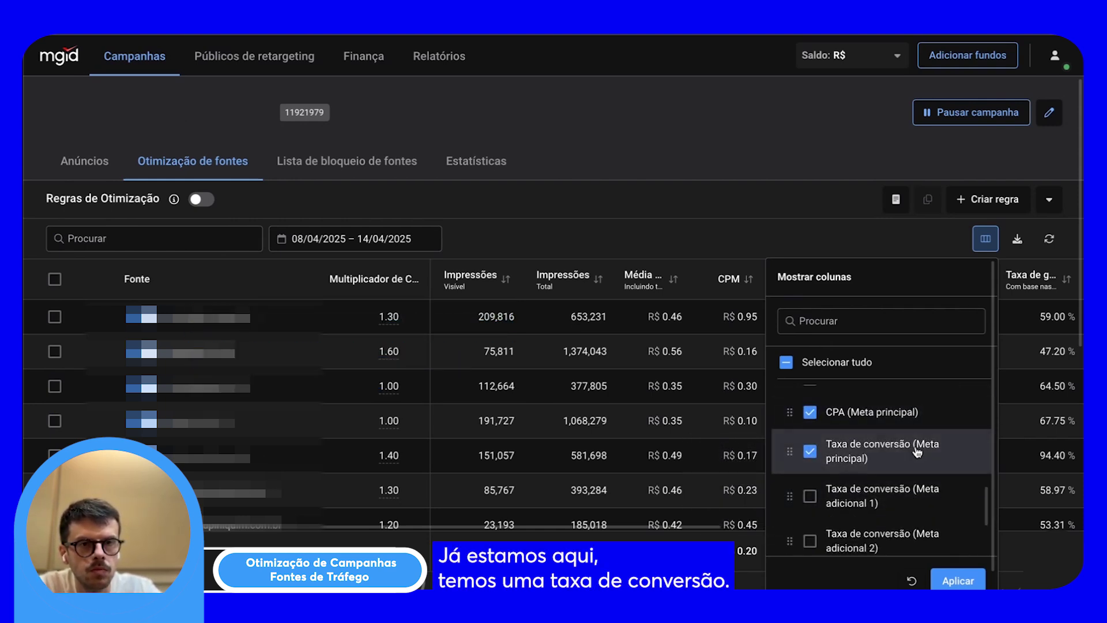
scroll(914, 453, up, 1)
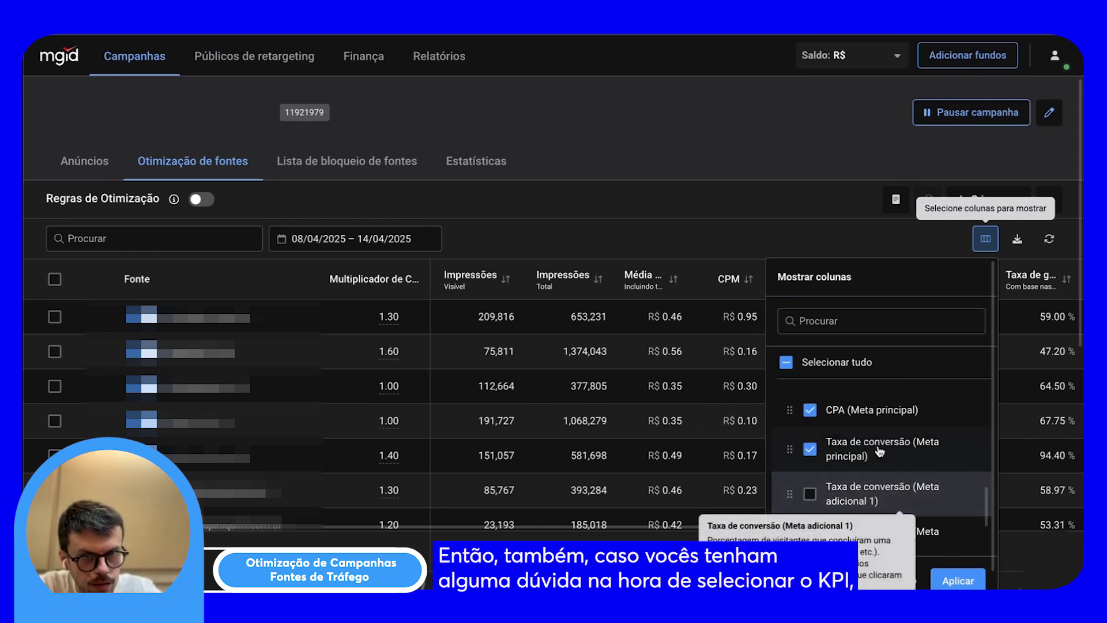
mouse_move(880, 444)
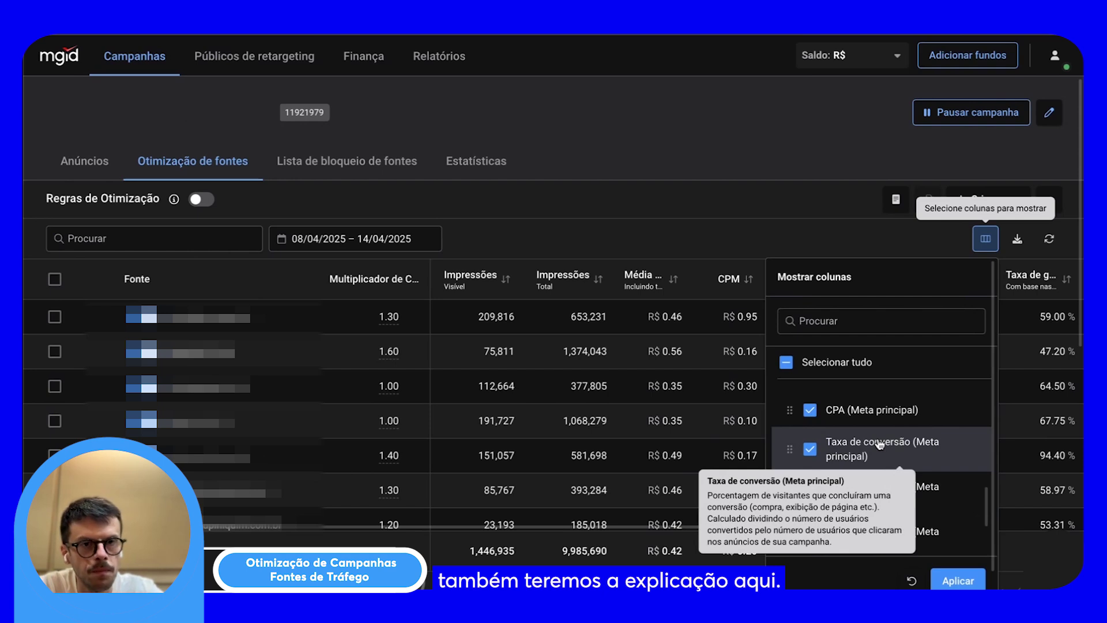
Step: Review the remaining goal, Receita, Lucro and ROAS metrics in the column list and apply the column selection
scroll(879, 444, up, 3)
scroll(875, 461, down, 6)
scroll(875, 487, down, 2)
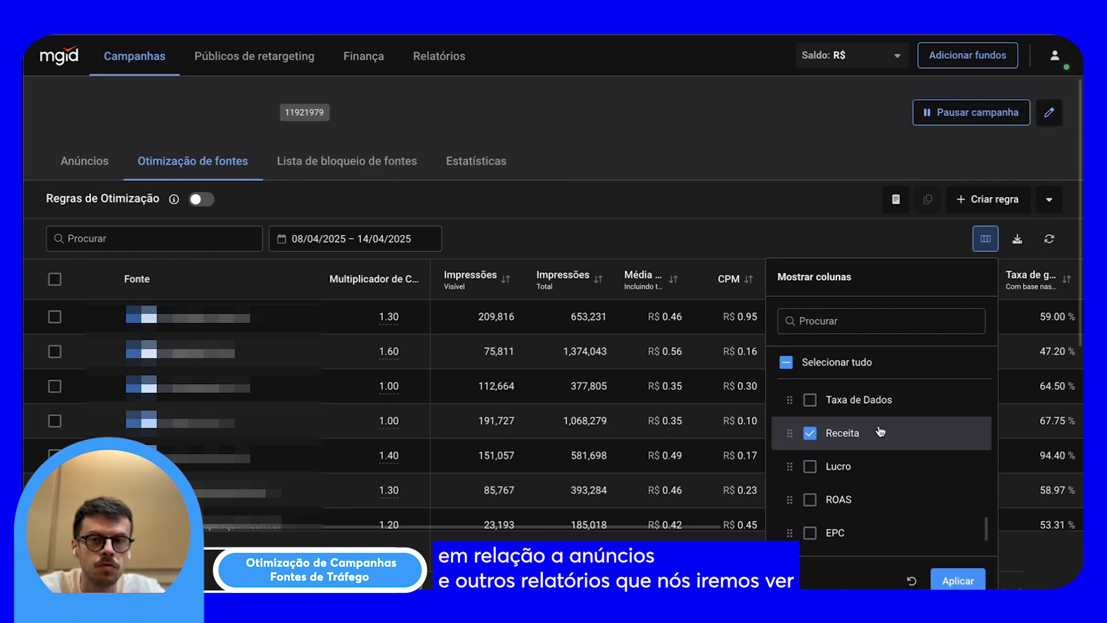
scroll(859, 455, down, 5)
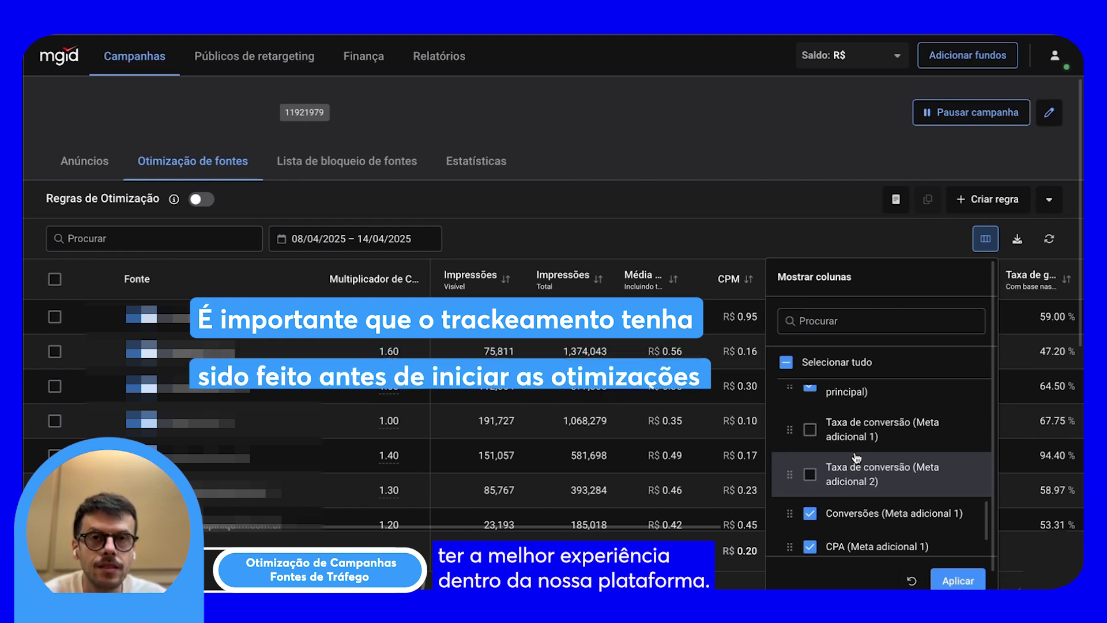
scroll(856, 457, down, 5)
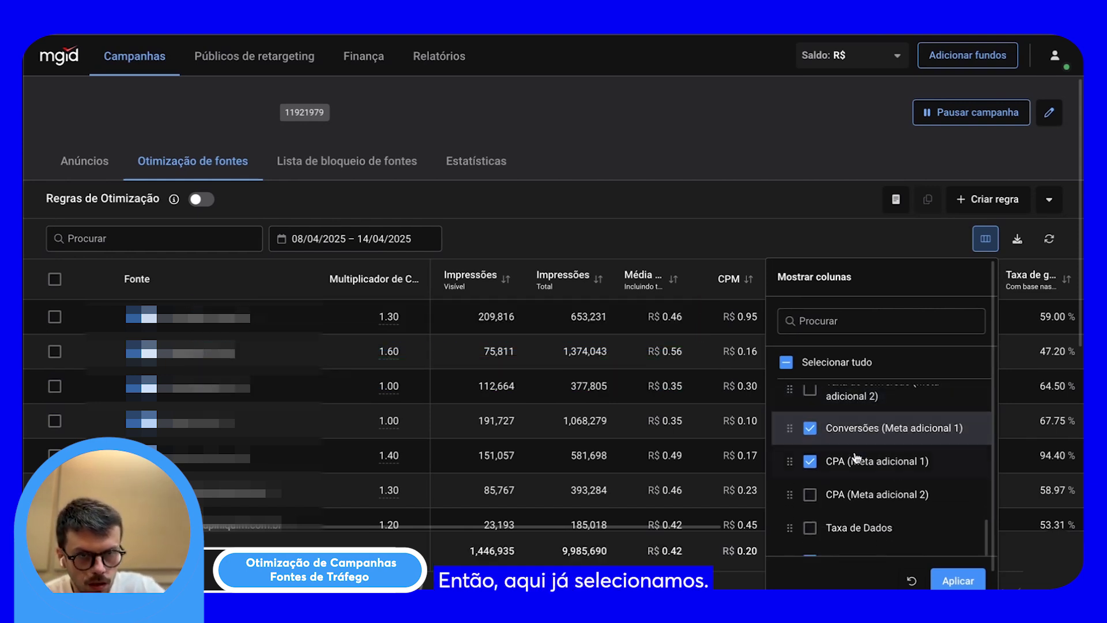
click(810, 476)
scroll(905, 486, down, 1)
click(965, 581)
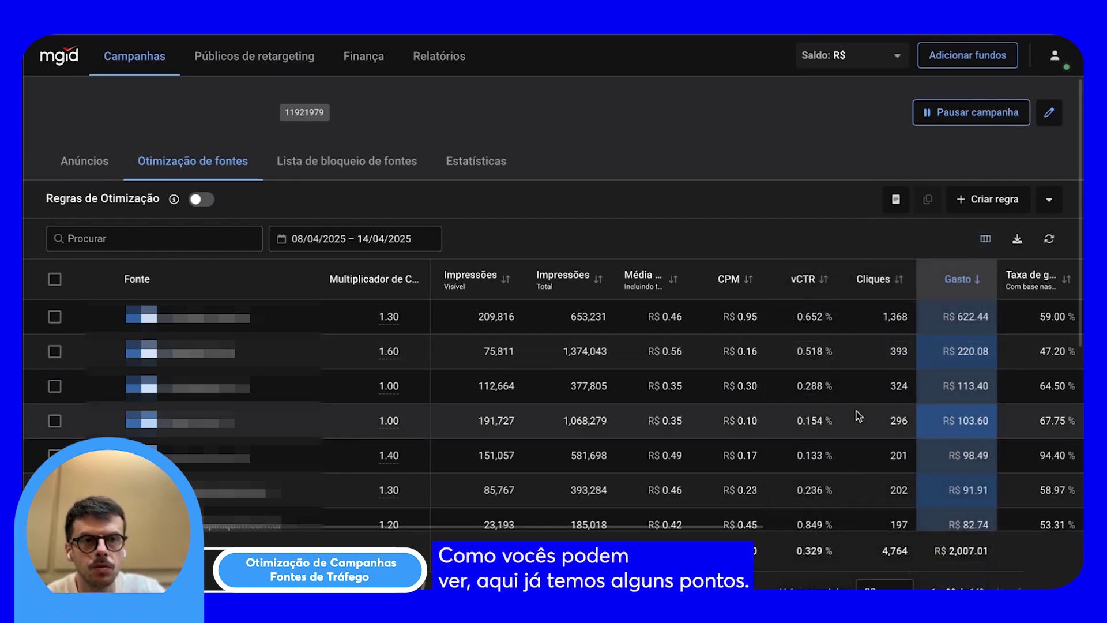
Step: Examine the sources' Gasto, Conversões, CPA and Taxa de conversão columns alongside the CPC multiplier column
scroll(860, 415, right, 3)
scroll(859, 416, right, 8)
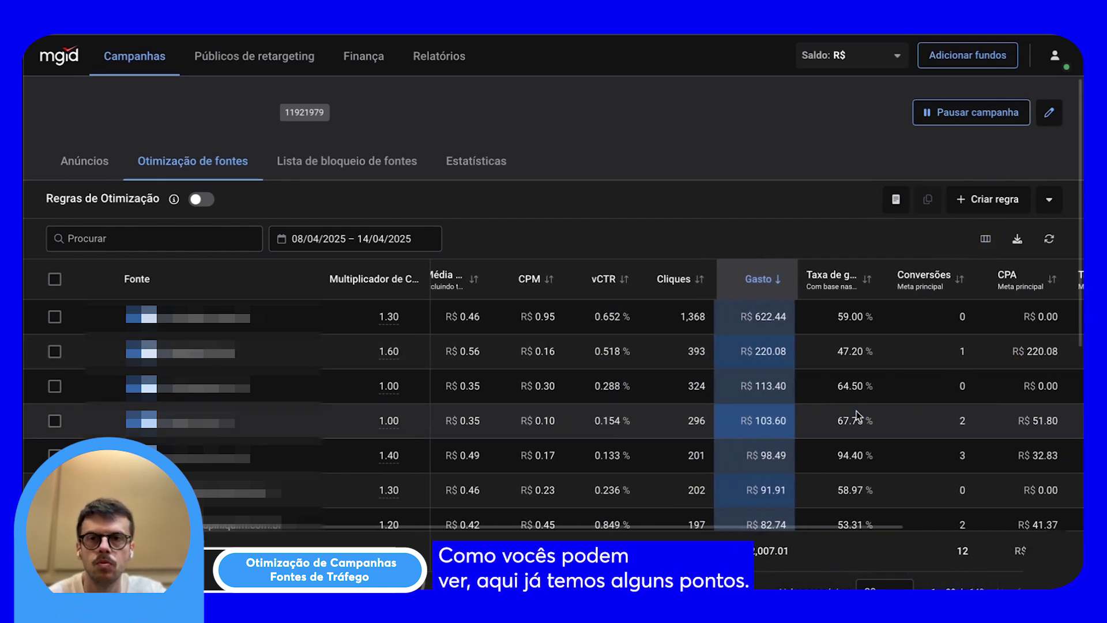
scroll(860, 415, right, 4)
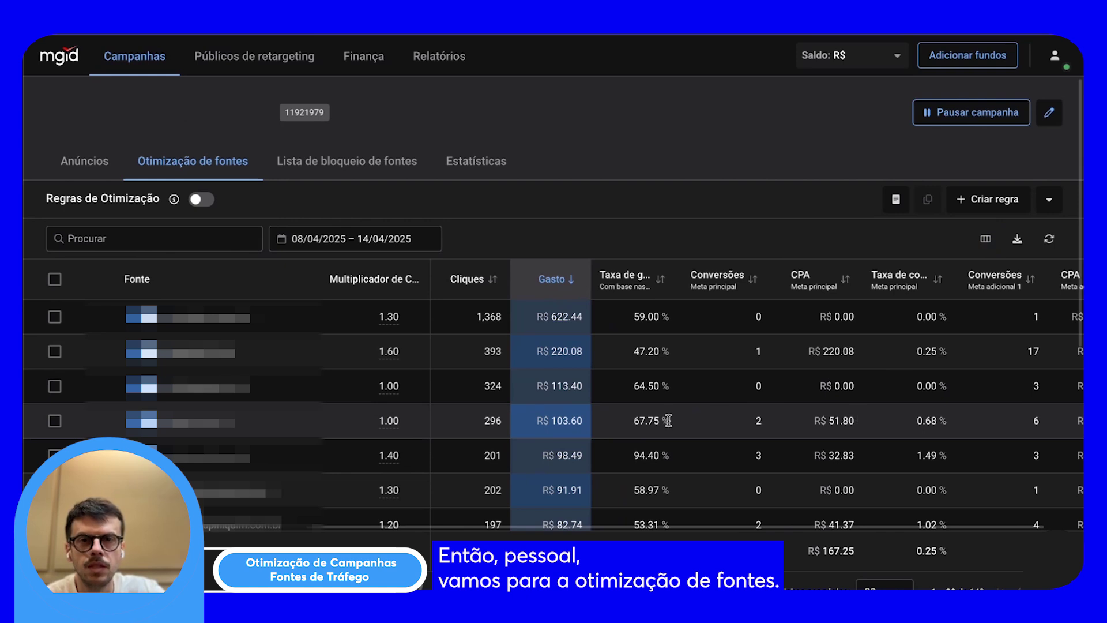
scroll(669, 420, right, 2)
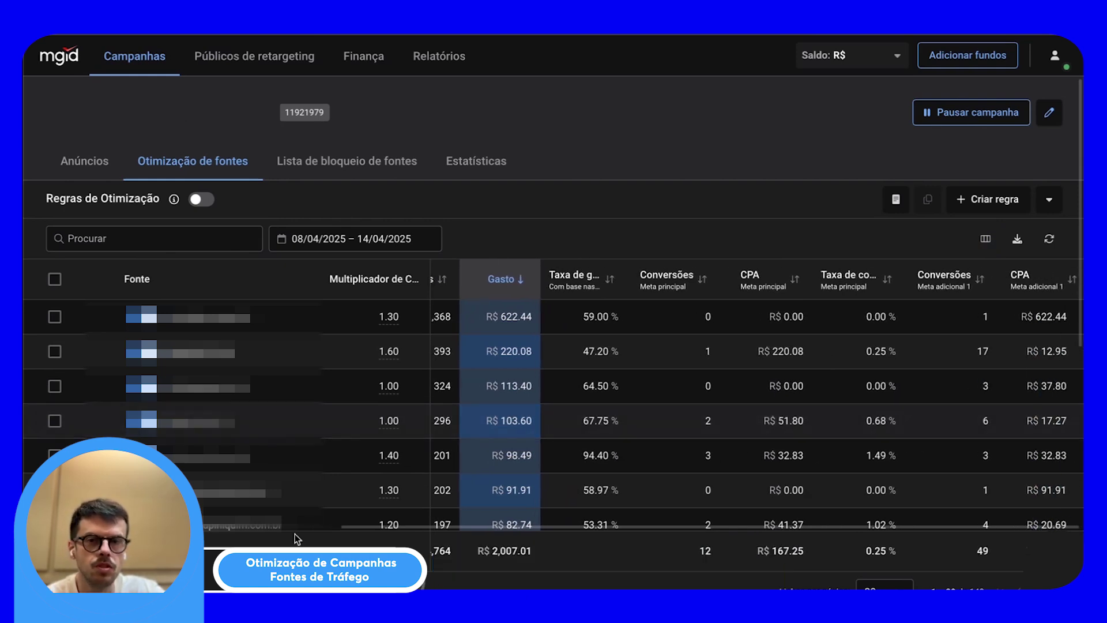
scroll(449, 358, left, 8)
scroll(599, 376, left, 4)
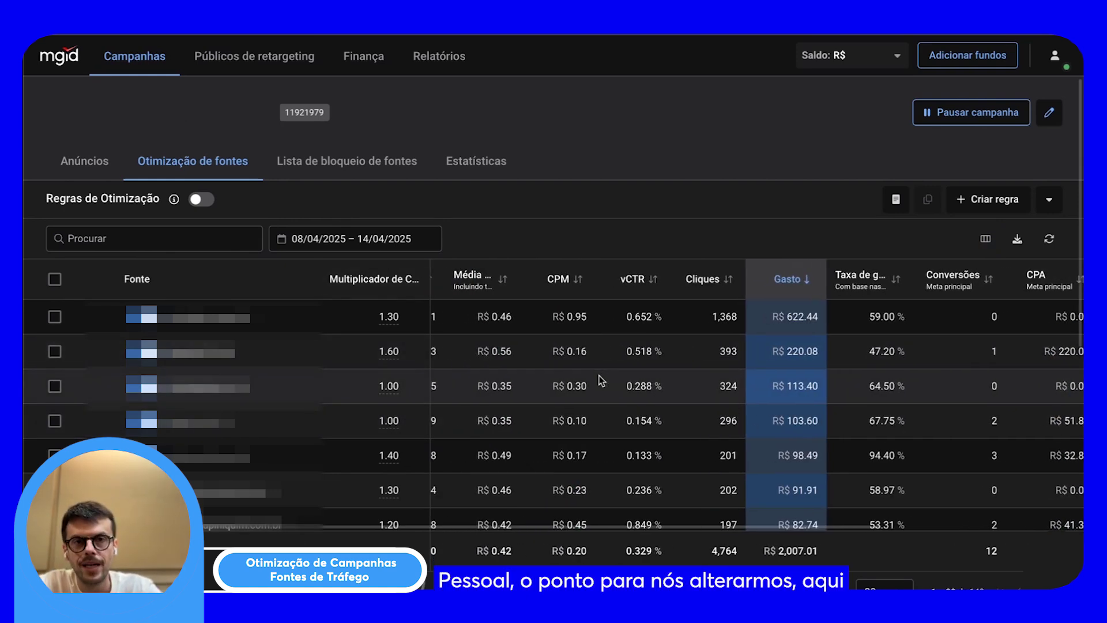
scroll(627, 304, right, 8)
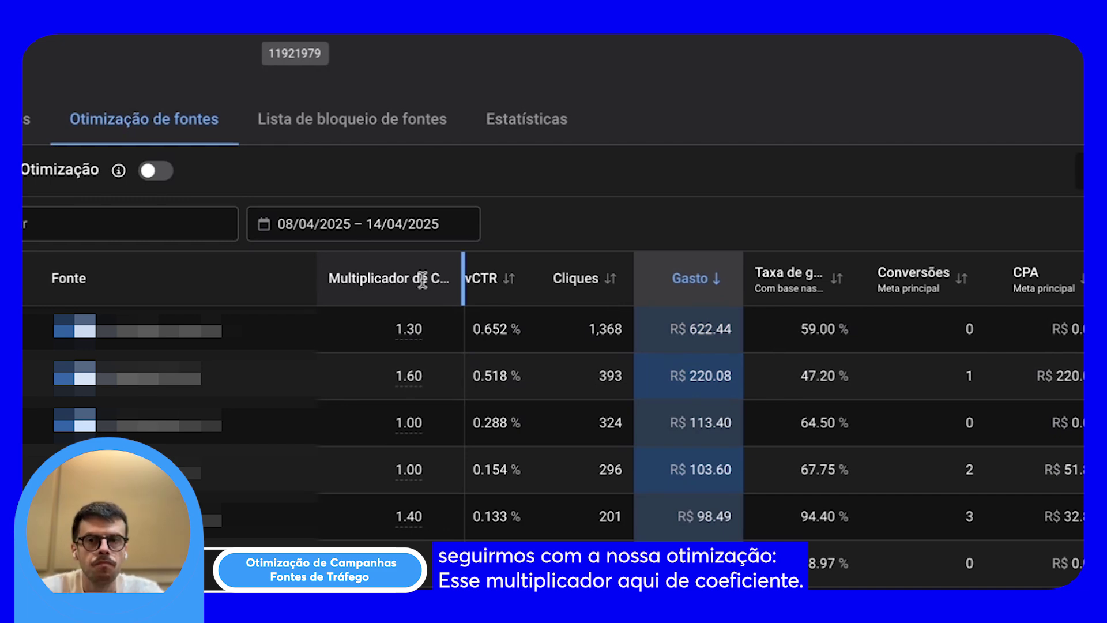
scroll(339, 343, left, 5)
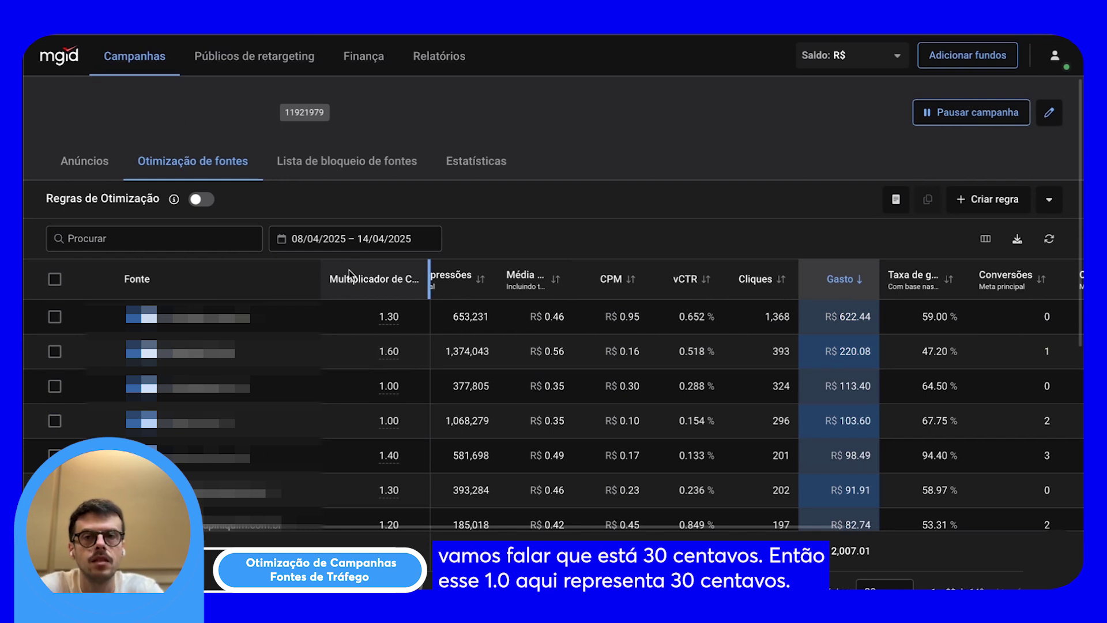
Step: Check the highest and lowest CPC produced by the first source's CPC multiplier, and close the editor without changes
mouse_move(398, 400)
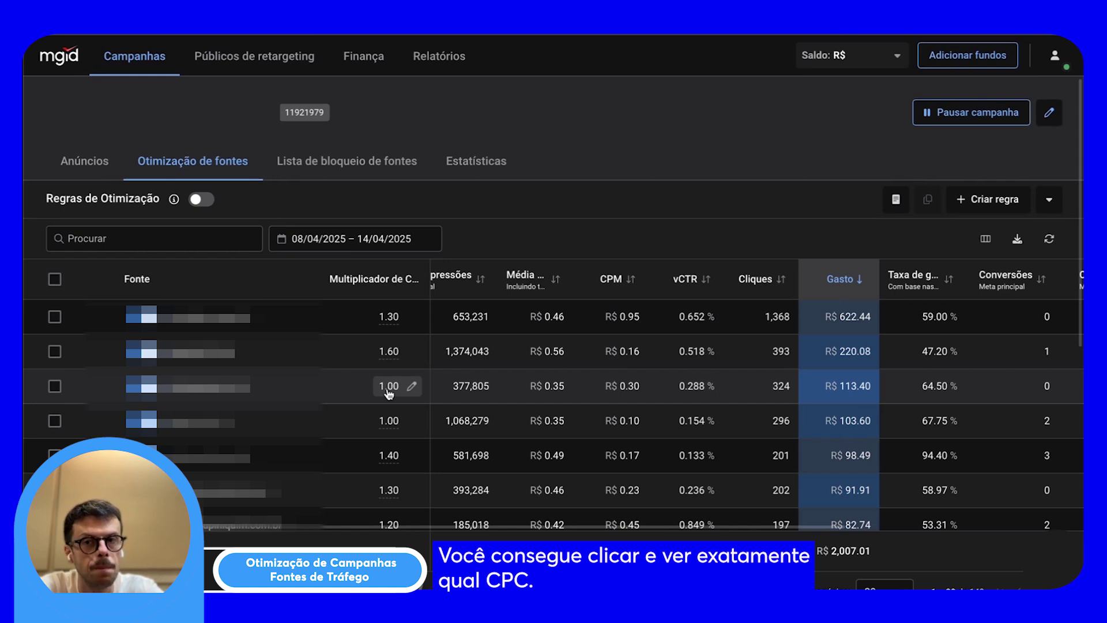
mouse_move(394, 326)
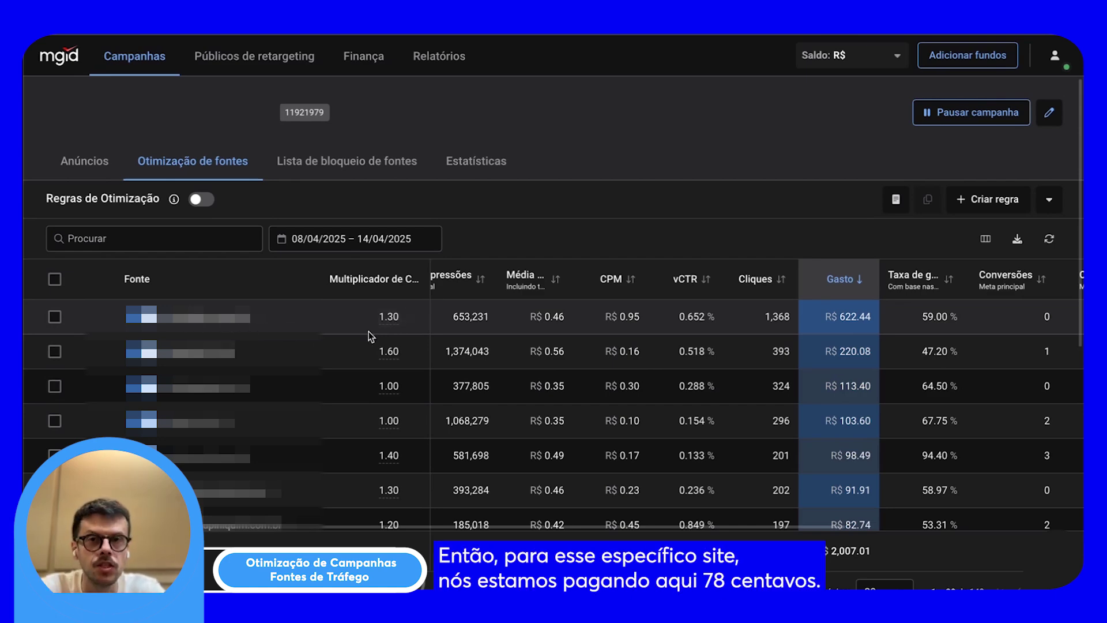
click(410, 316)
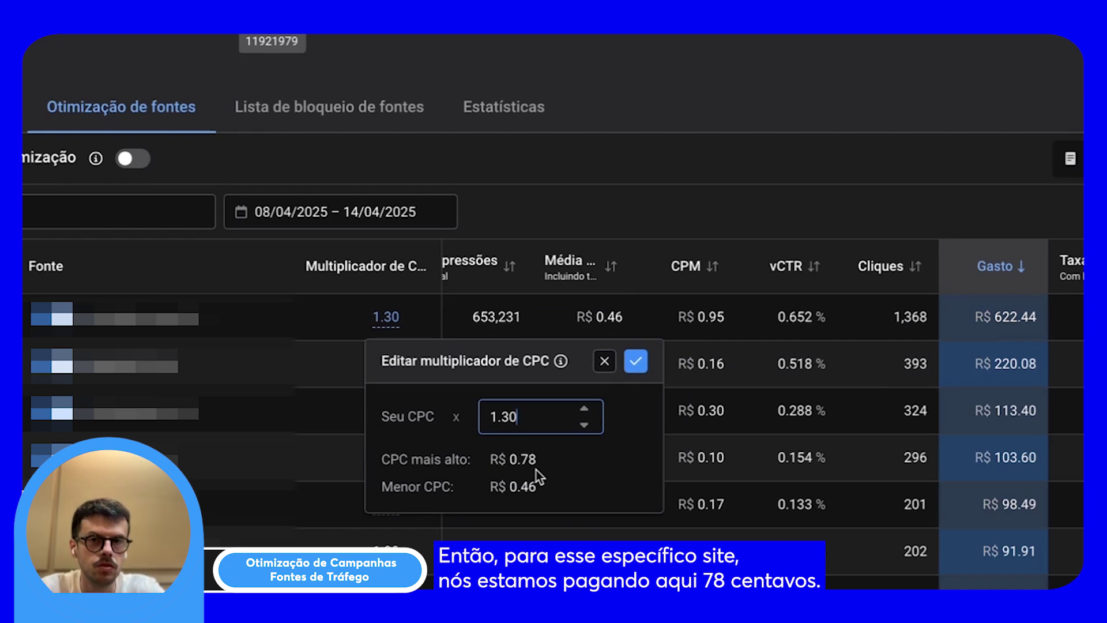
click(604, 363)
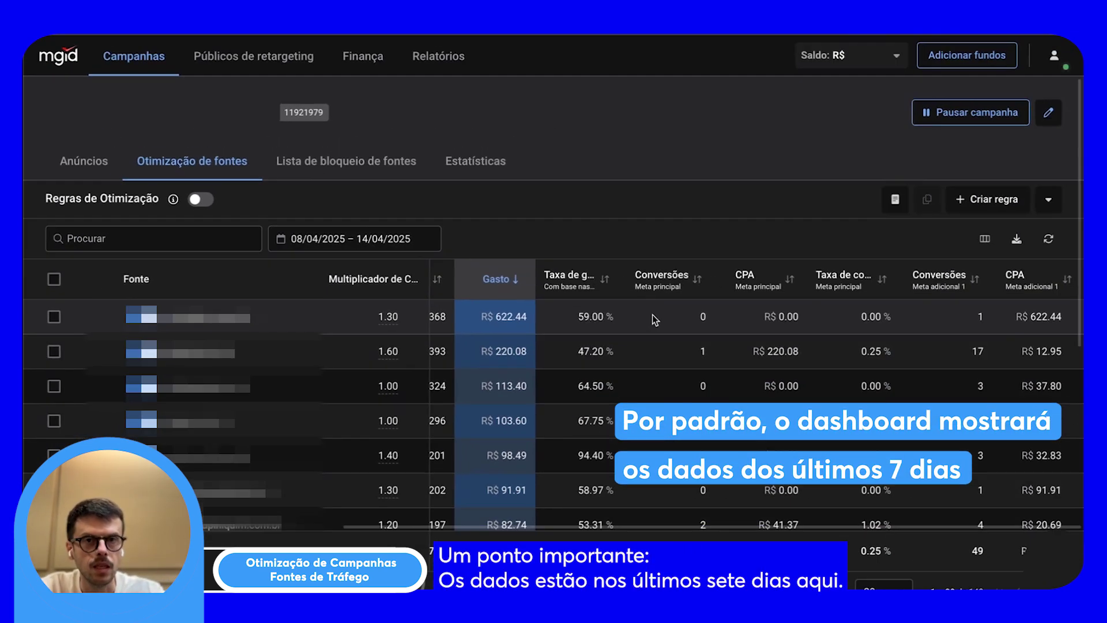
Step: Check the main-goal conversions and CPA of the highest-spending source in the first row and deactivate that source
mouse_move(750, 300)
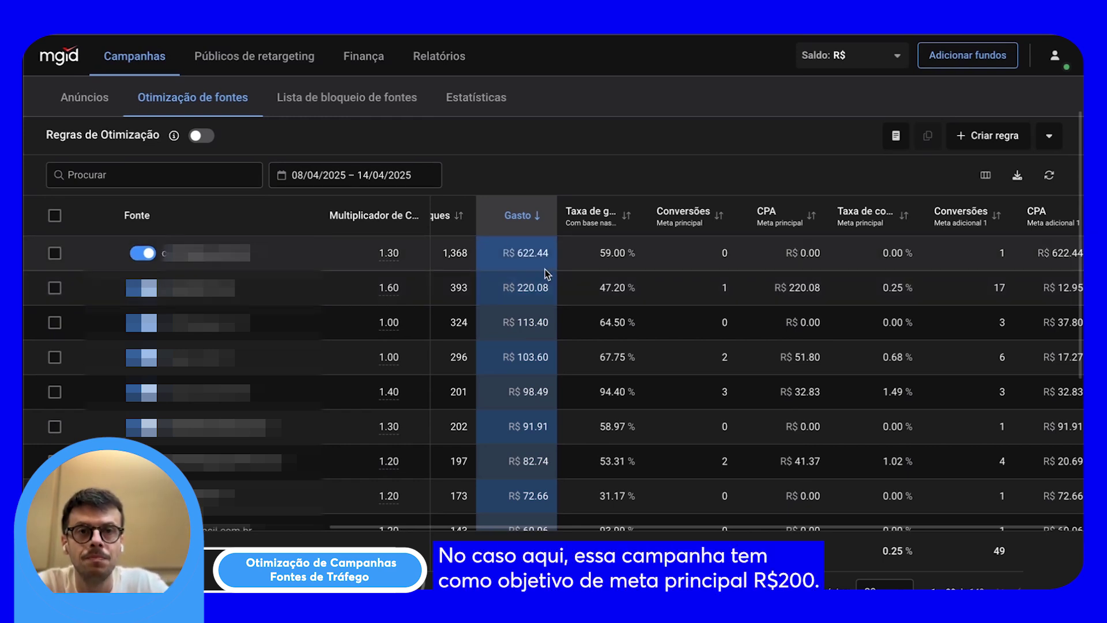
mouse_move(777, 218)
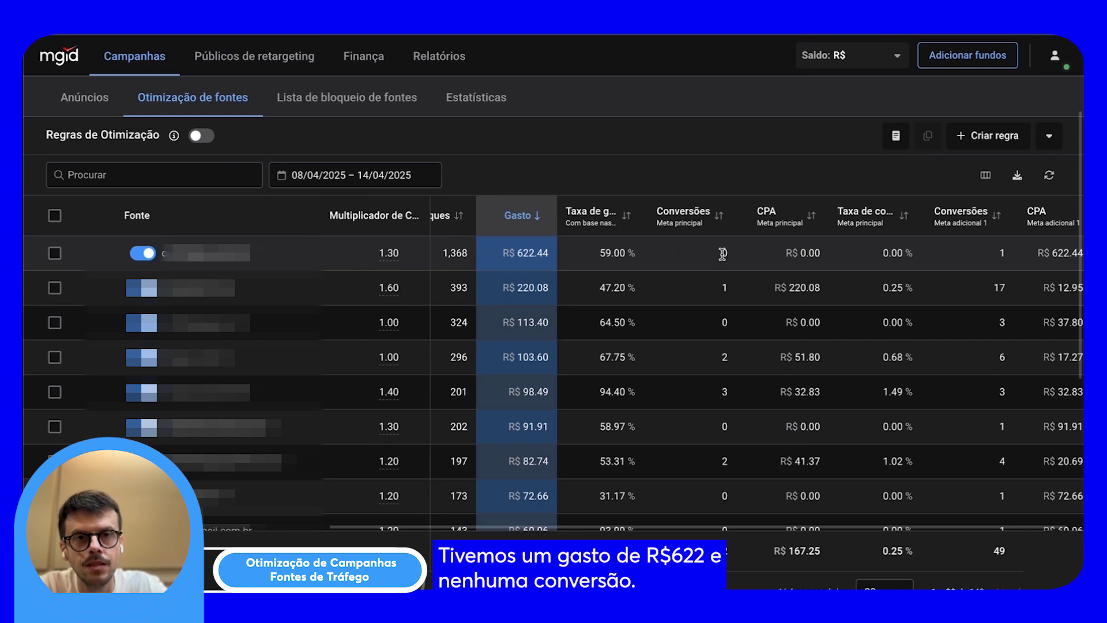
scroll(722, 254, right, 1)
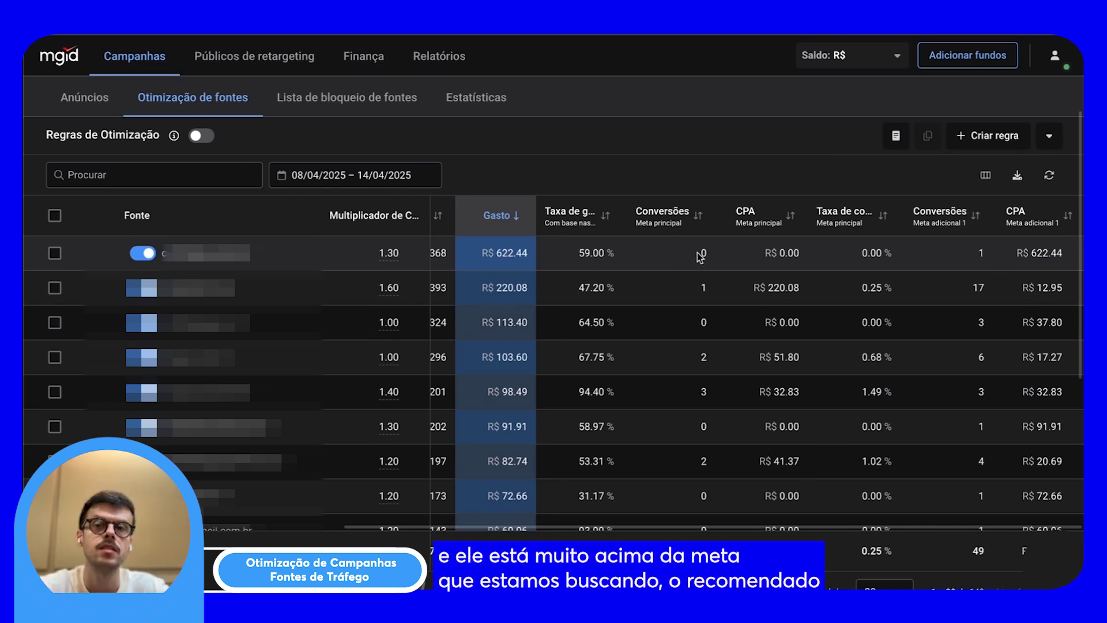
click(145, 254)
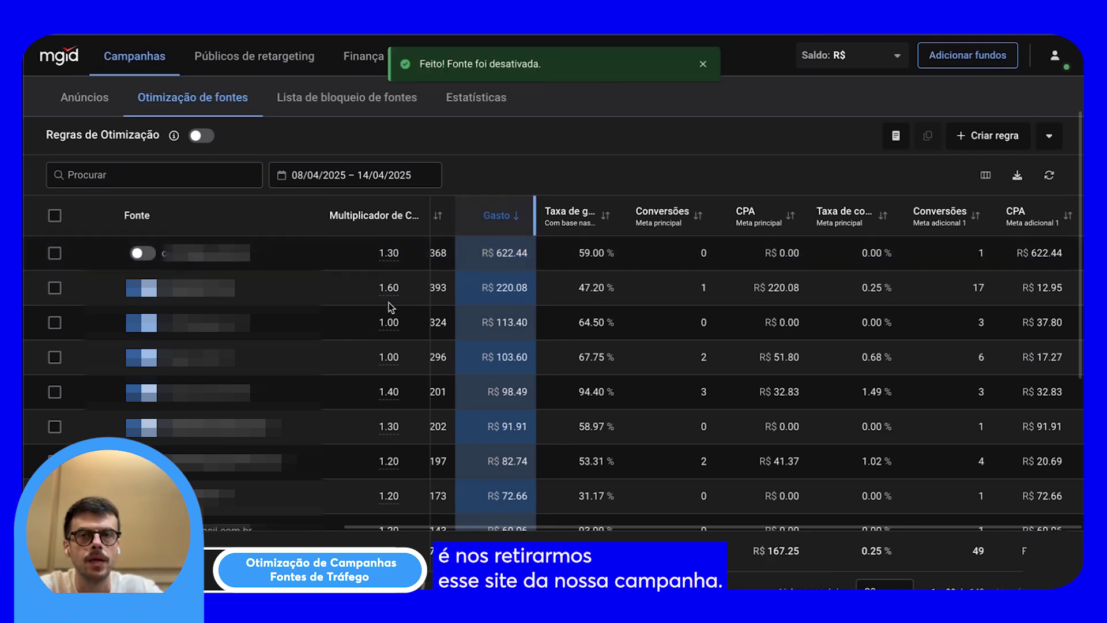
Step: Compare the second source's CPA for Meta adicional 1 with its CPA for Meta principal
scroll(383, 287, down, 1)
scroll(383, 287, down, 1)
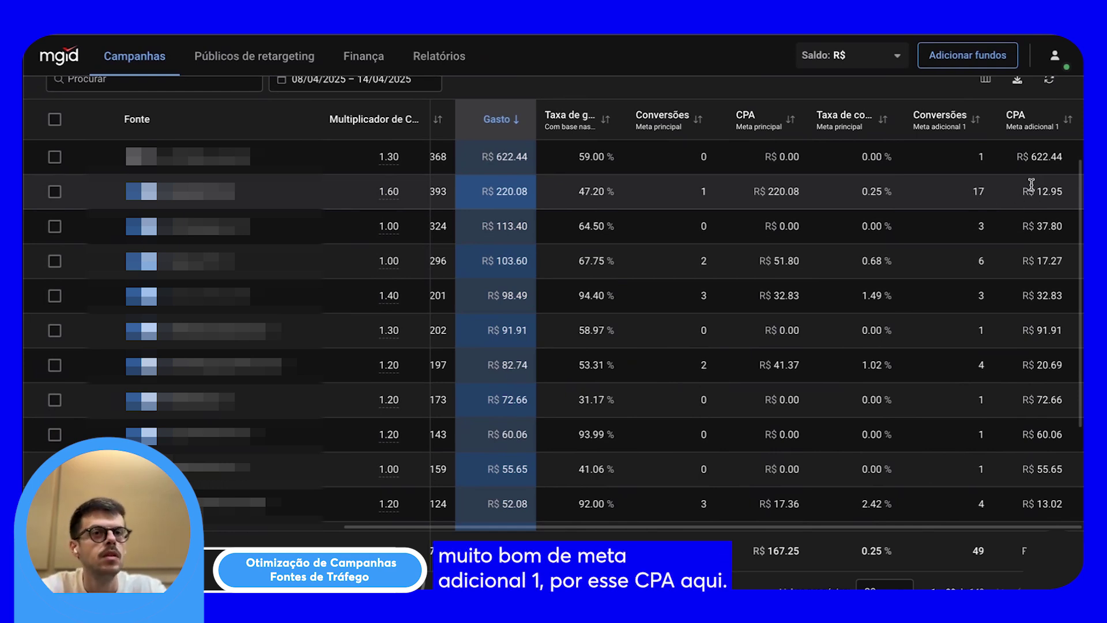
drag(1066, 193, 1028, 194)
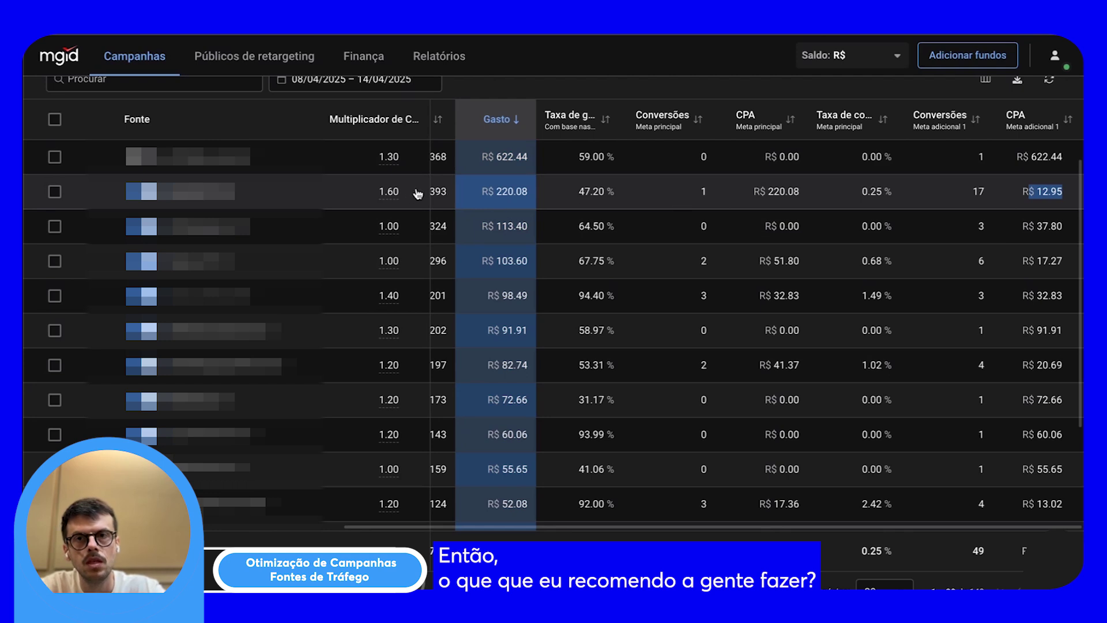
drag(751, 194, 802, 196)
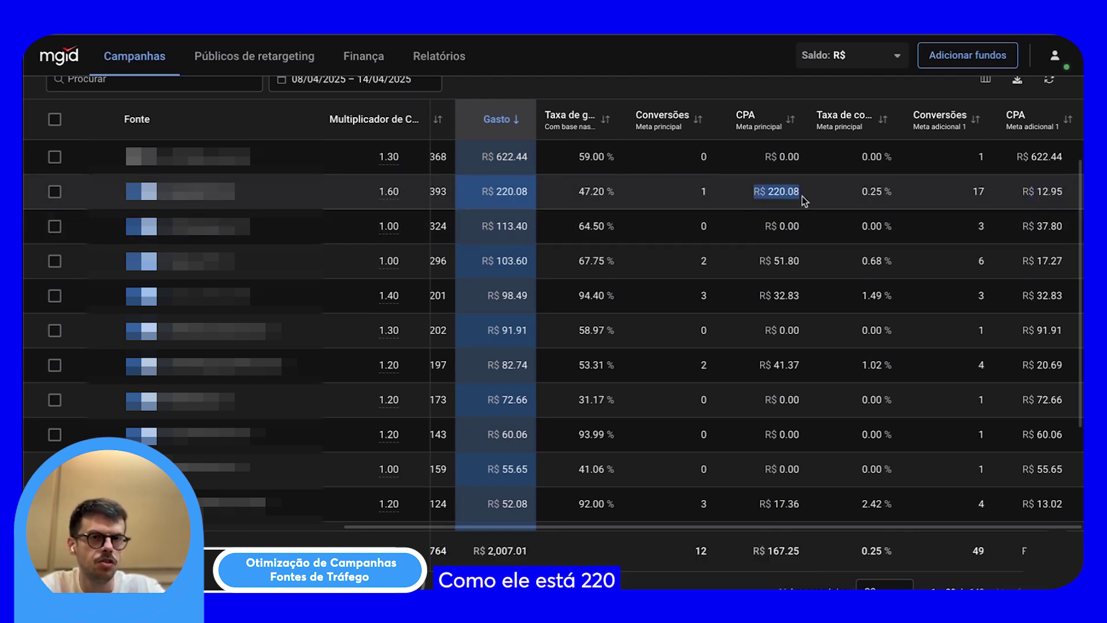
Step: Raise the second source's CPC multiplier to 1.8, save it, and look at the change information beside the multiplier
click(411, 192)
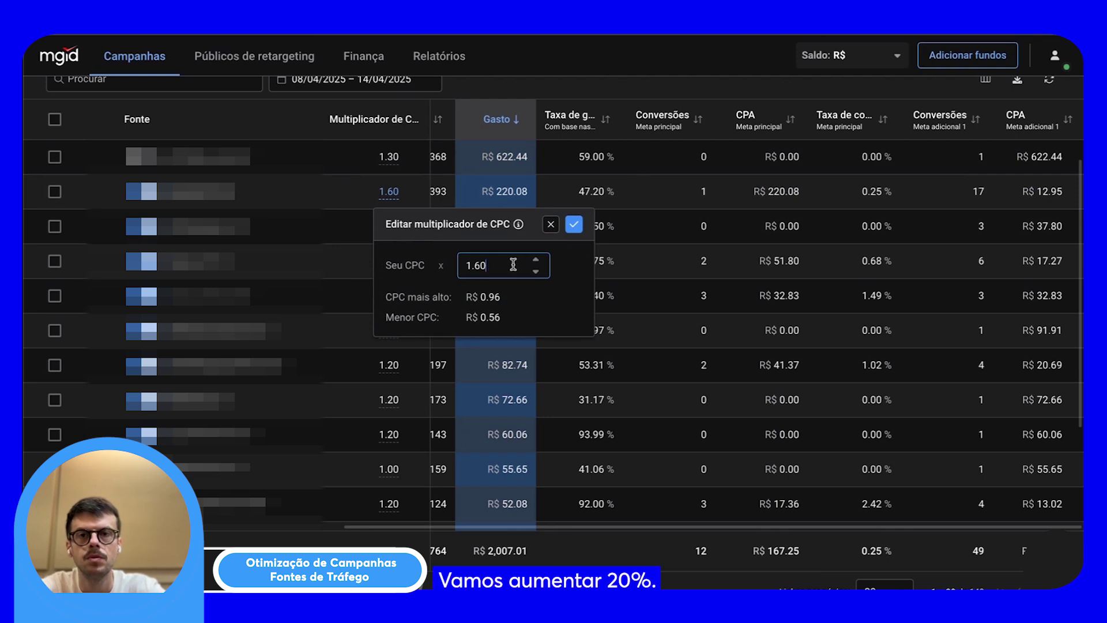
key(BackSpace)
key(BackSpace)
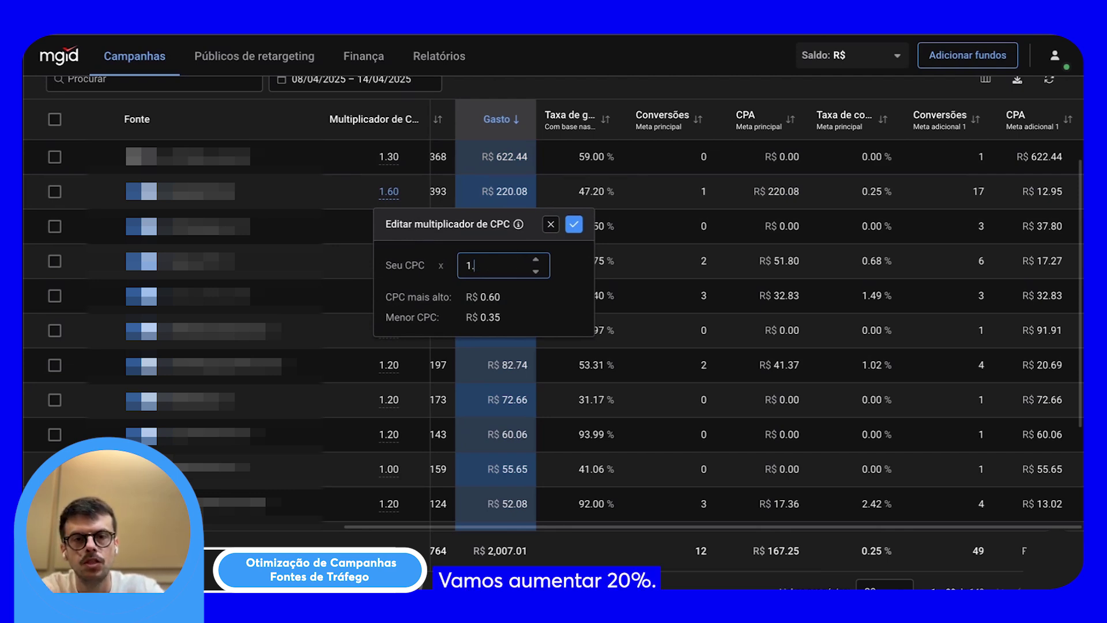
text(8)
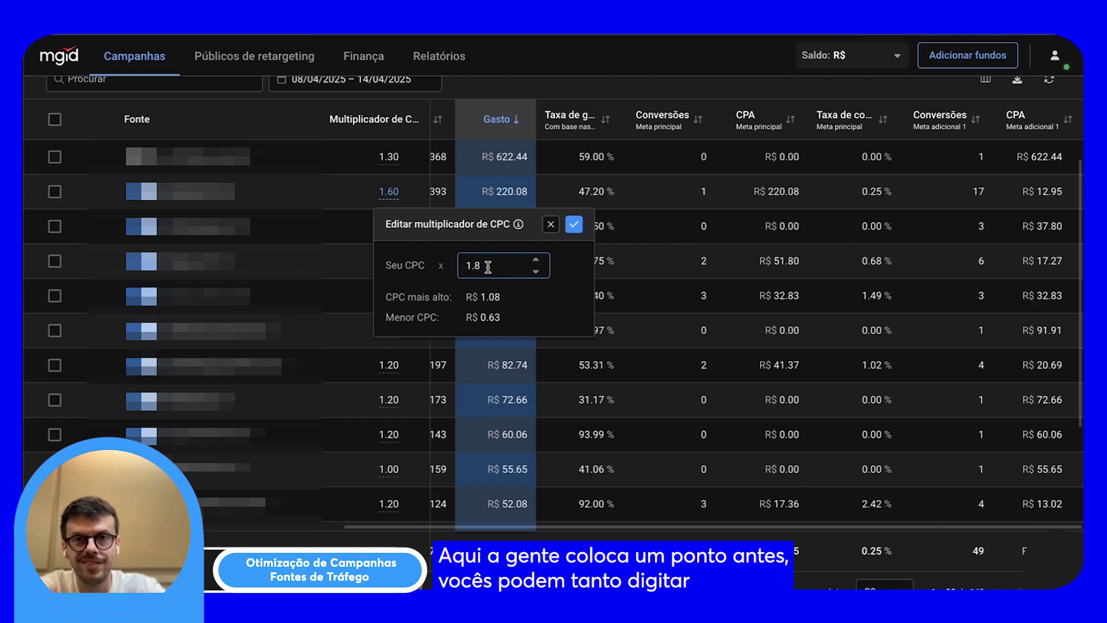
click(537, 272)
click(536, 273)
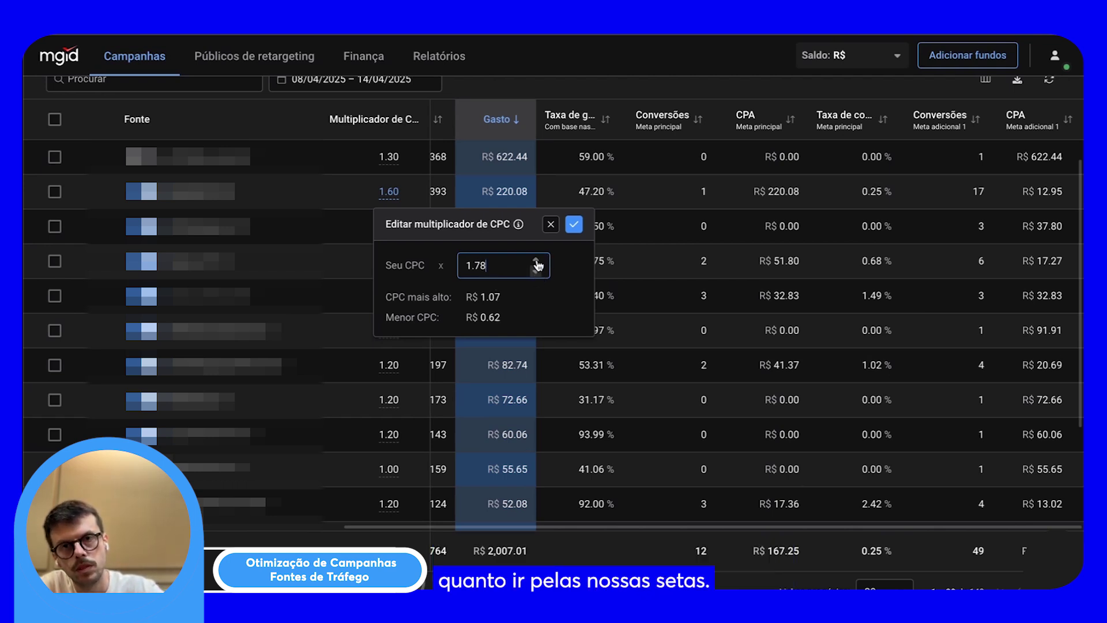
click(536, 261)
click(536, 260)
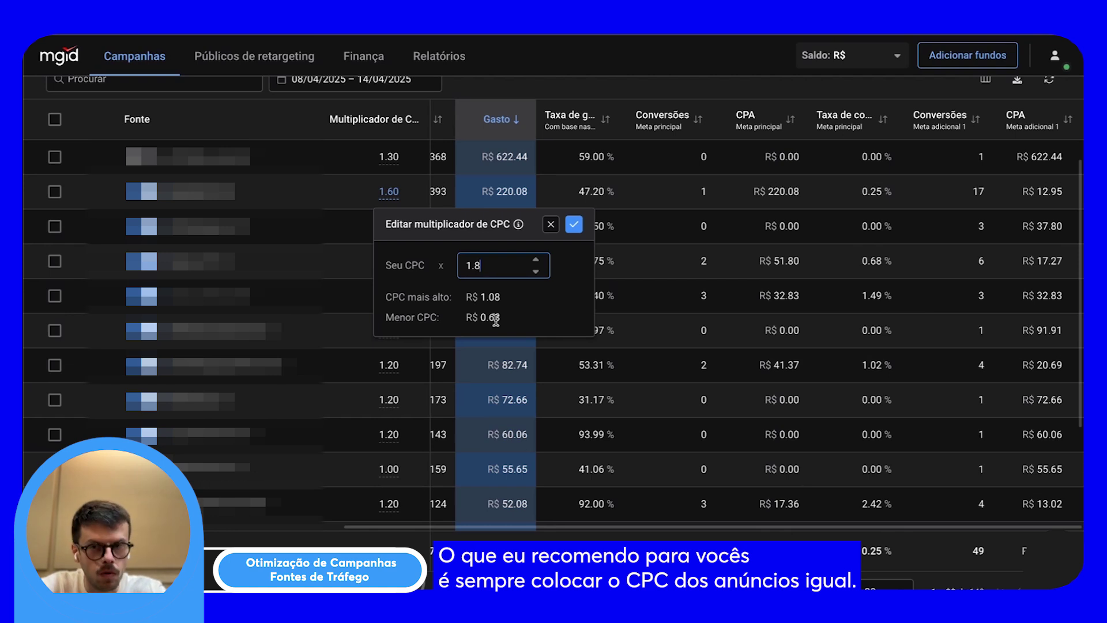
scroll(652, 195, left, 2)
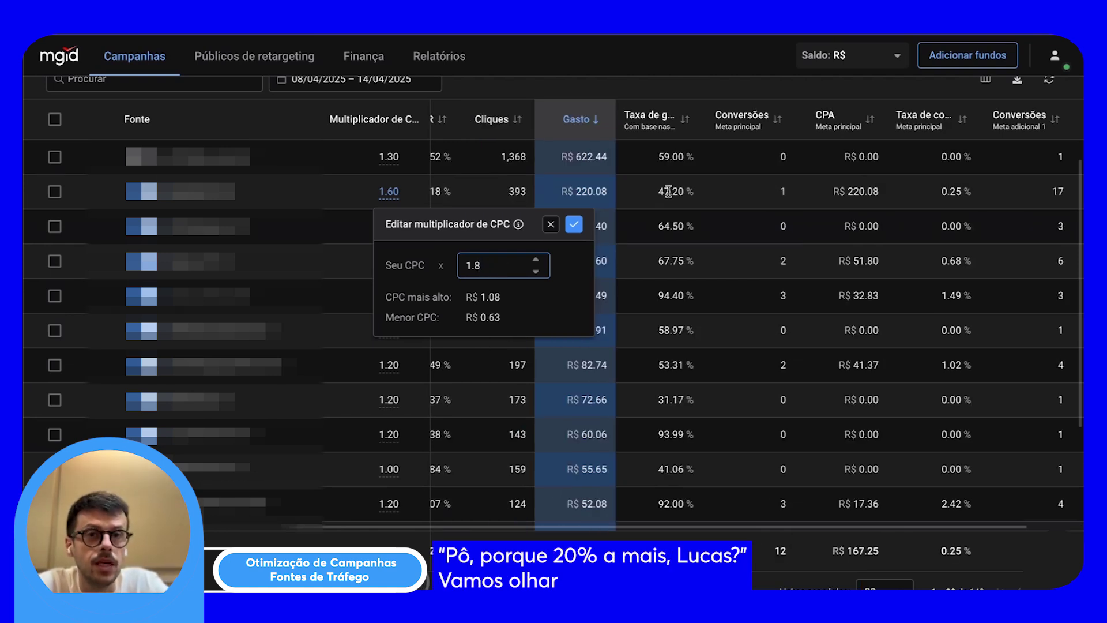
mouse_move(654, 124)
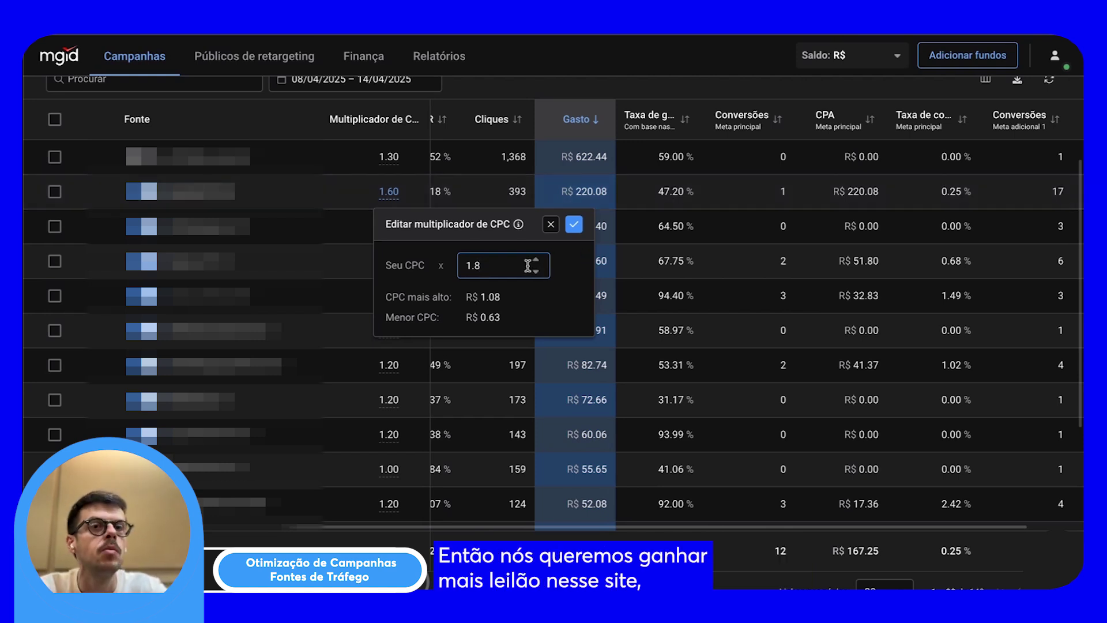
click(574, 224)
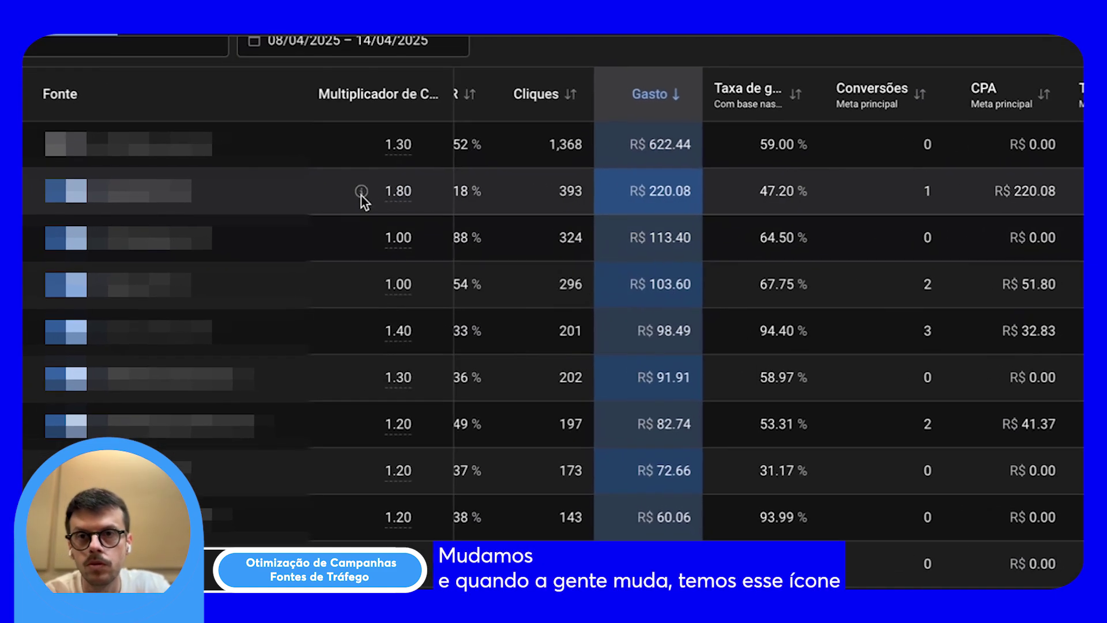
mouse_move(361, 195)
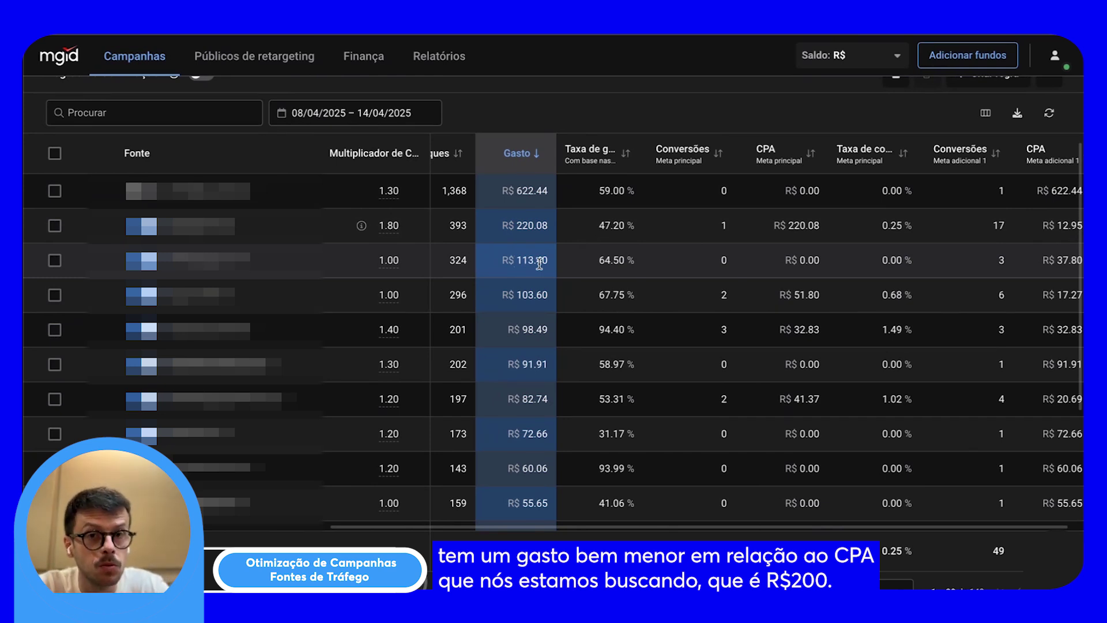
Step: Check the third source's CPA for Meta adicional 1 and set its CPC multiplier to 1.2
scroll(539, 264, right, 1)
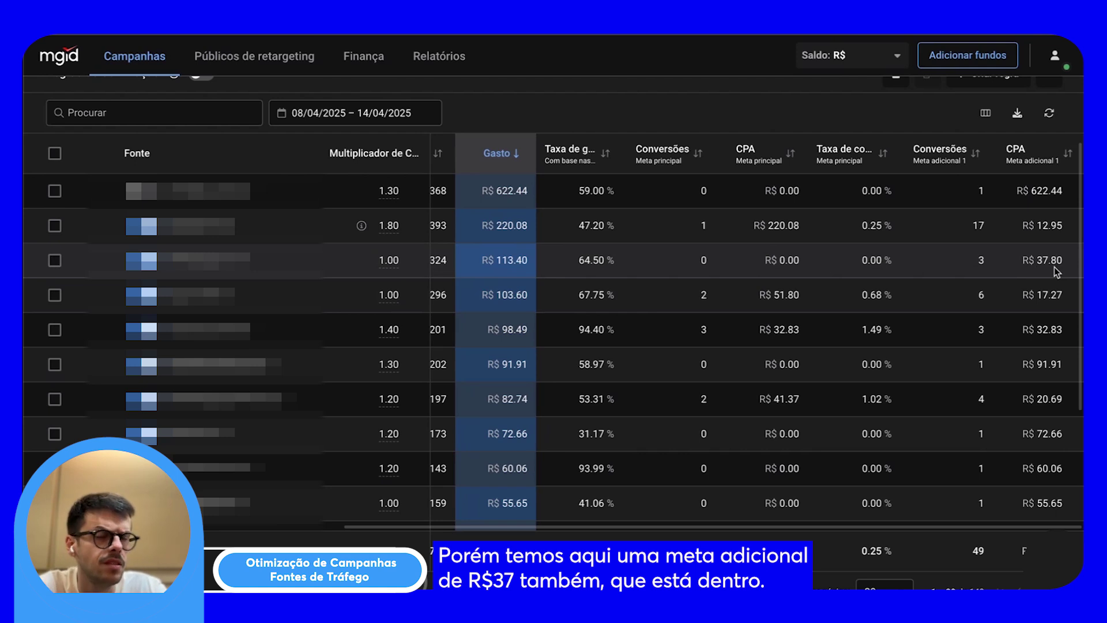
click(412, 263)
click(526, 331)
text(.2)
key(Return)
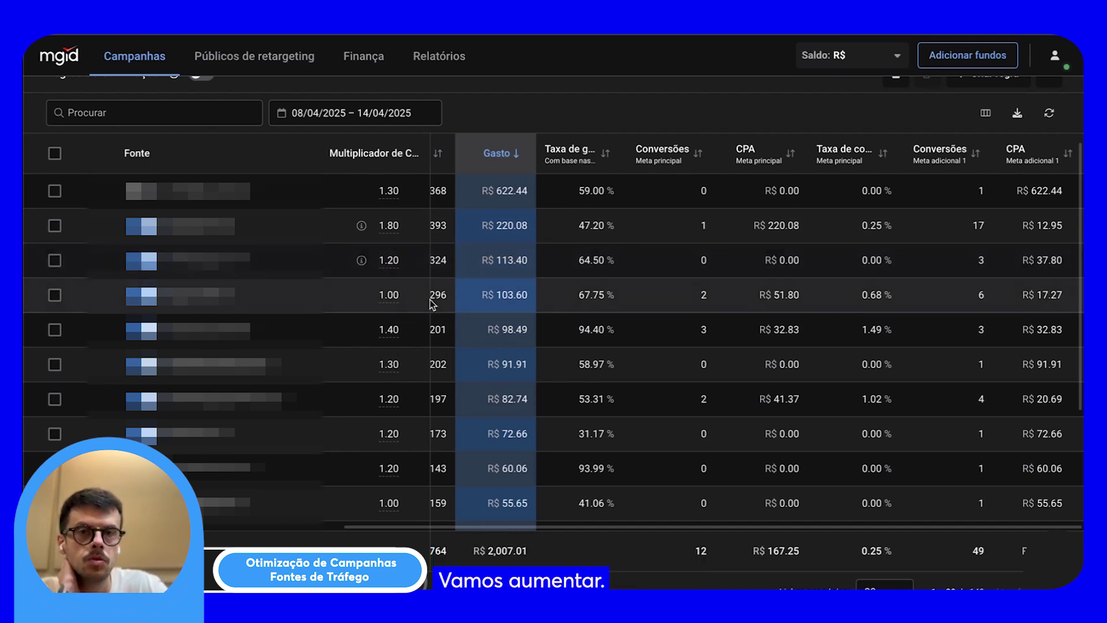
Step: Set the CPC multiplier of the fourth source, with R$ 103.60 spent, to 1.3
scroll(635, 337, down, 1)
scroll(635, 337, up, 1)
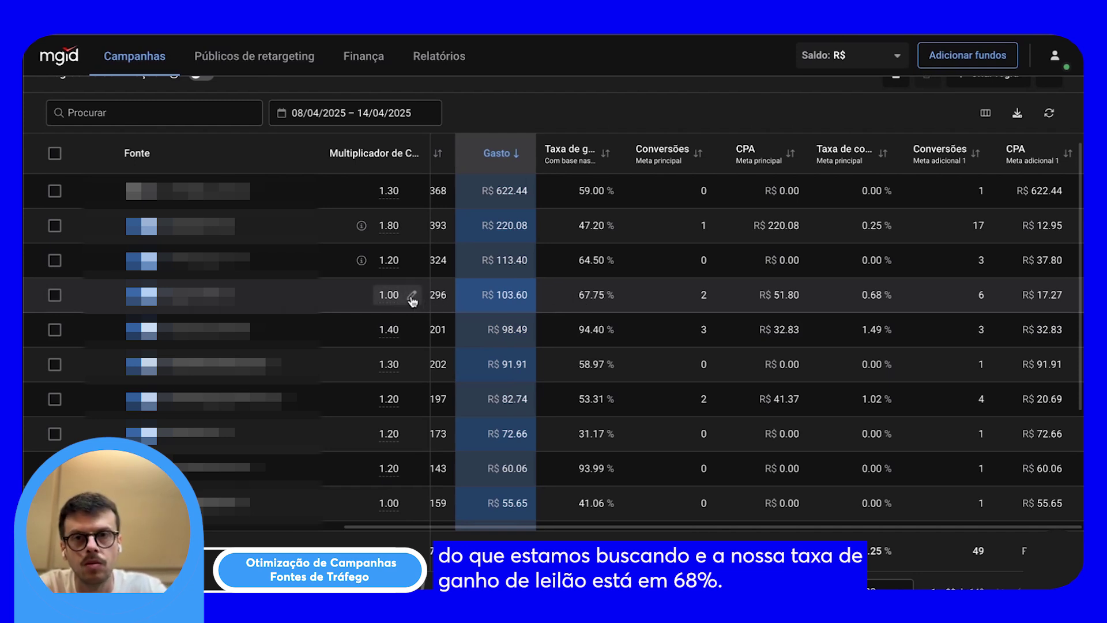
click(385, 295)
text(.3)
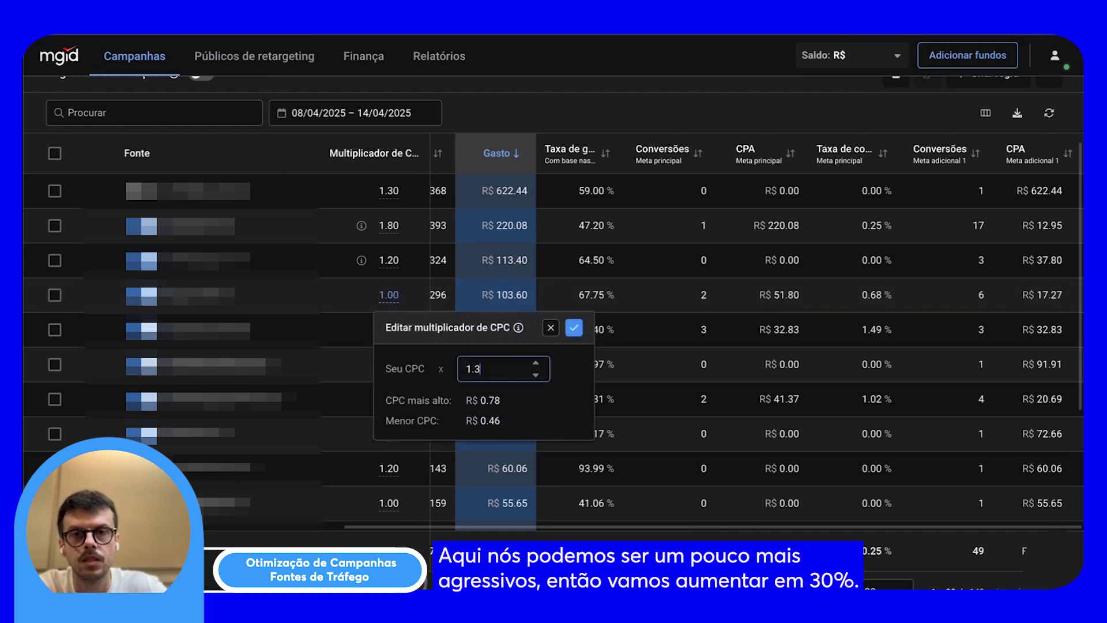
key(Return)
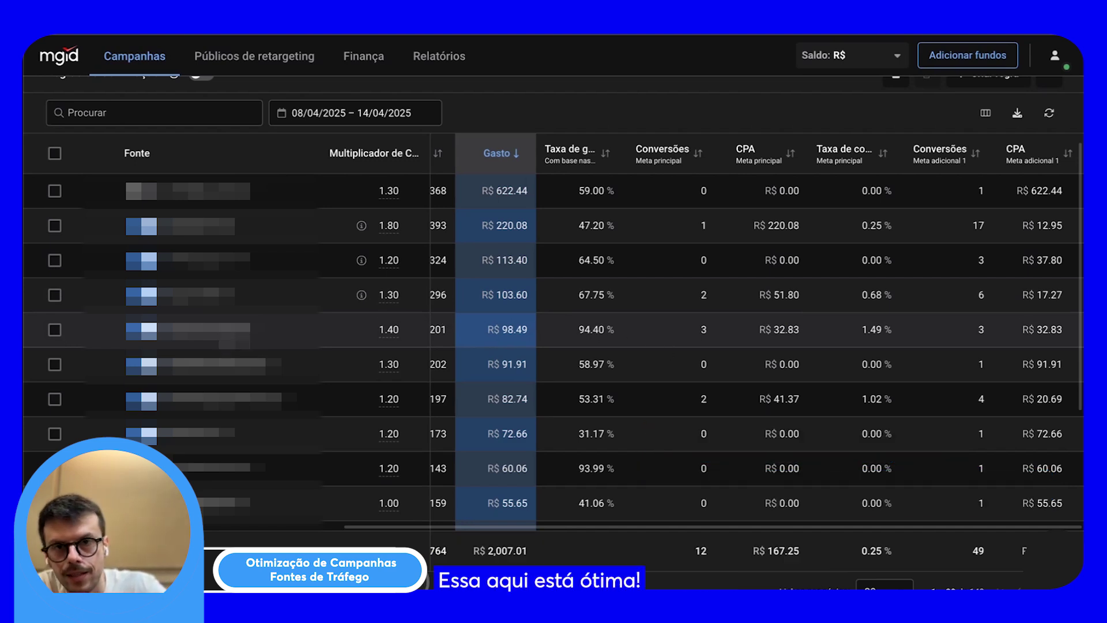
Step: Select the fifth and seventh sources together and apply a CPC multiplier of 1.6 to both in bulk
click(55, 330)
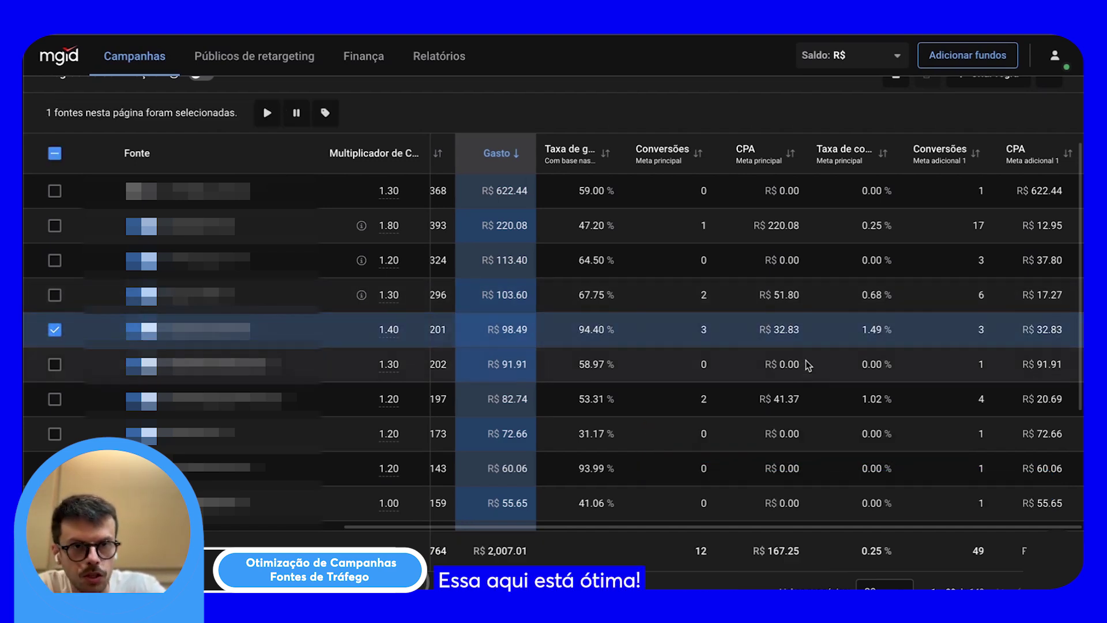
scroll(783, 347, down, 1)
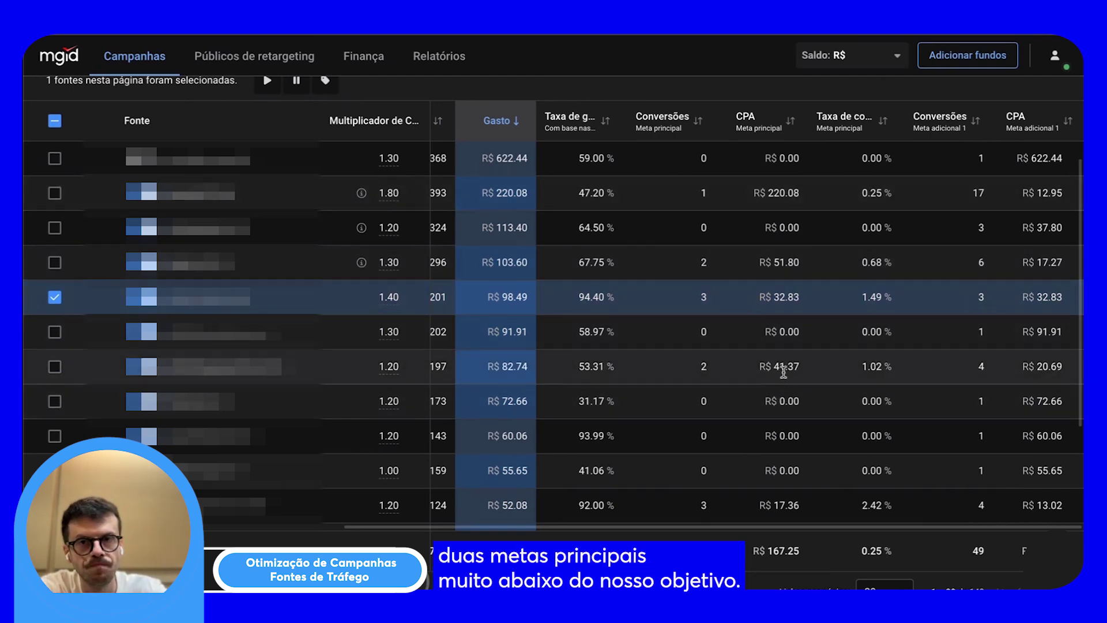
click(55, 367)
scroll(321, 415, up, 1)
scroll(346, 288, up, 3)
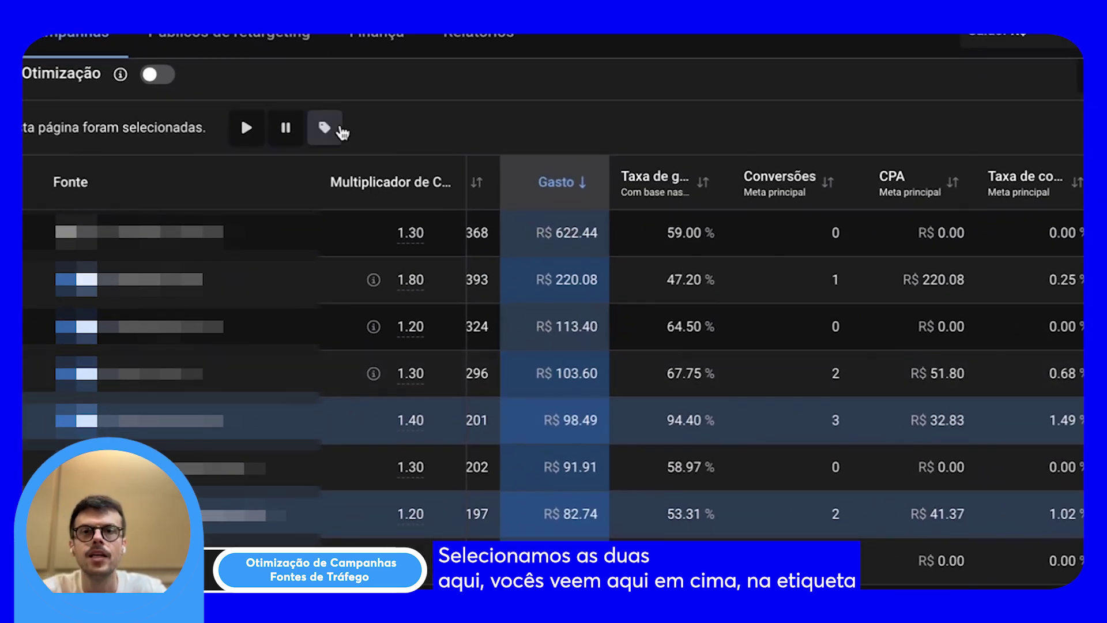
click(338, 128)
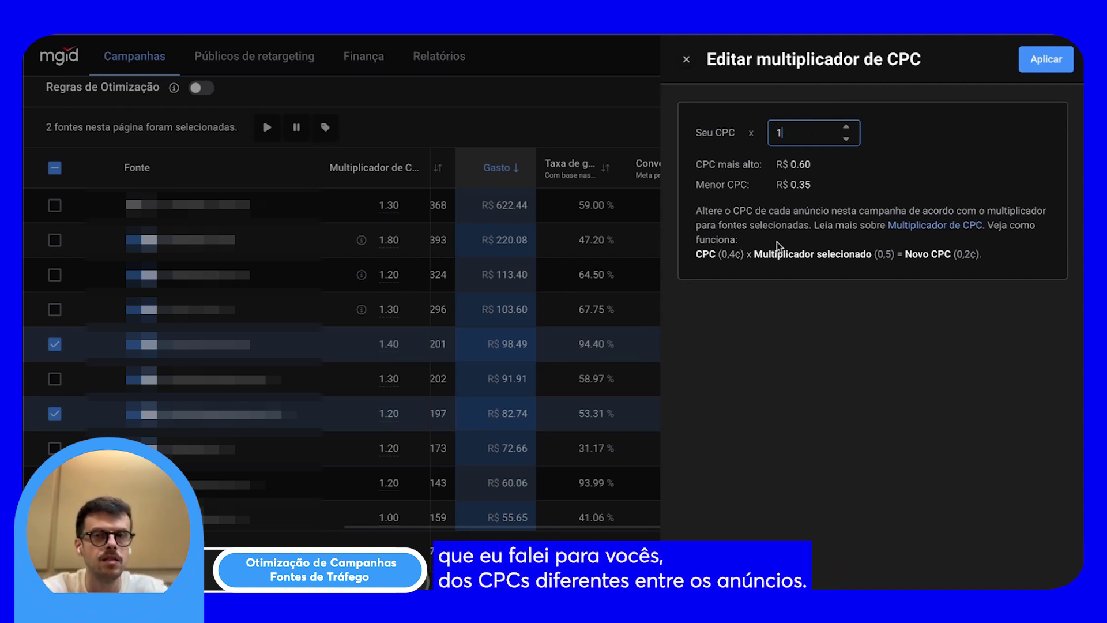
text(.6)
click(1027, 79)
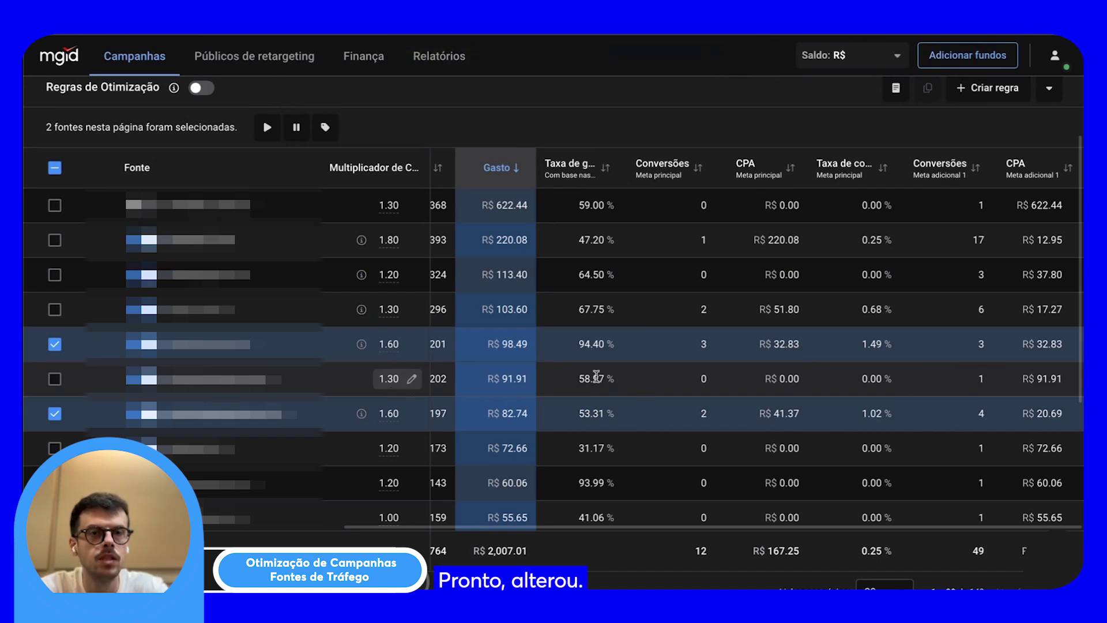
Step: Clear the source selection and sort the sources by main-goal conversions from highest to lowest
scroll(631, 382, down, 1)
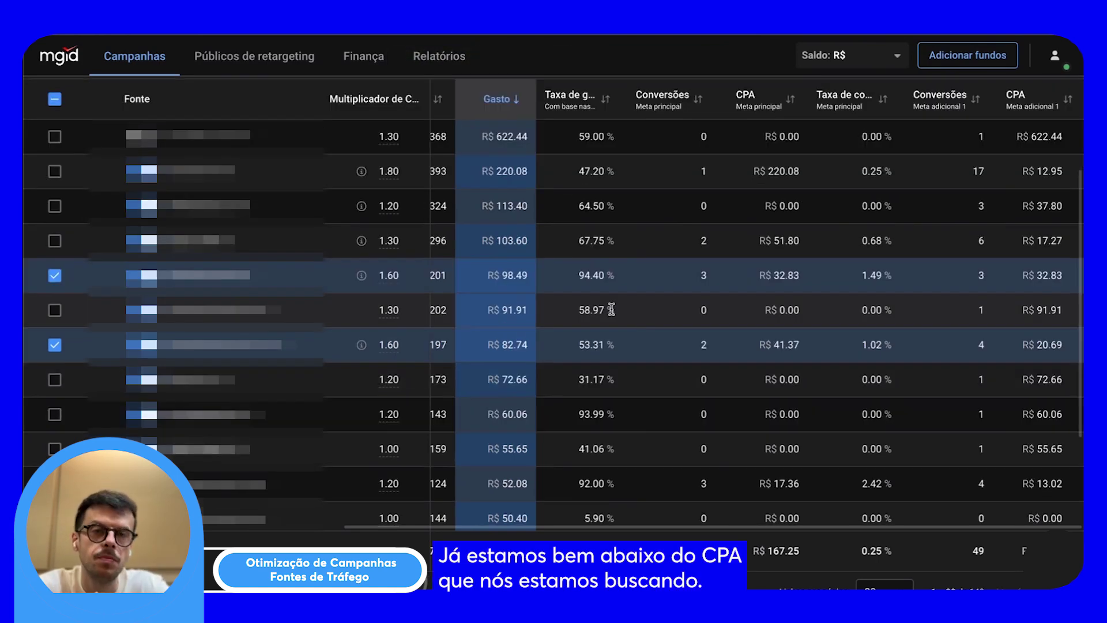
click(54, 275)
scroll(634, 248, up, 2)
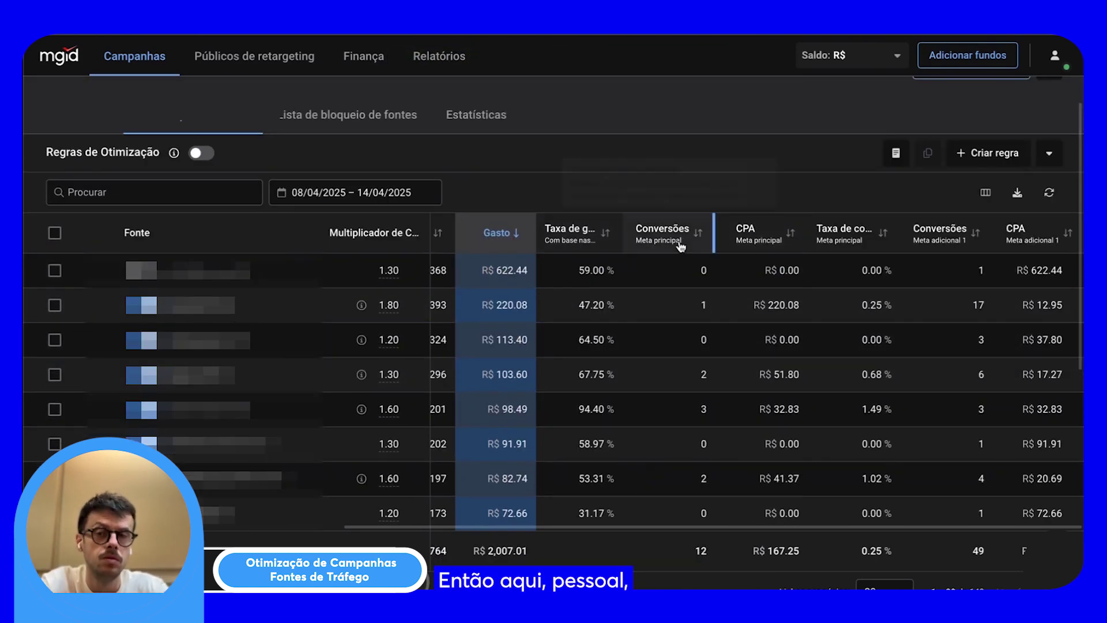
scroll(499, 409, down, 2)
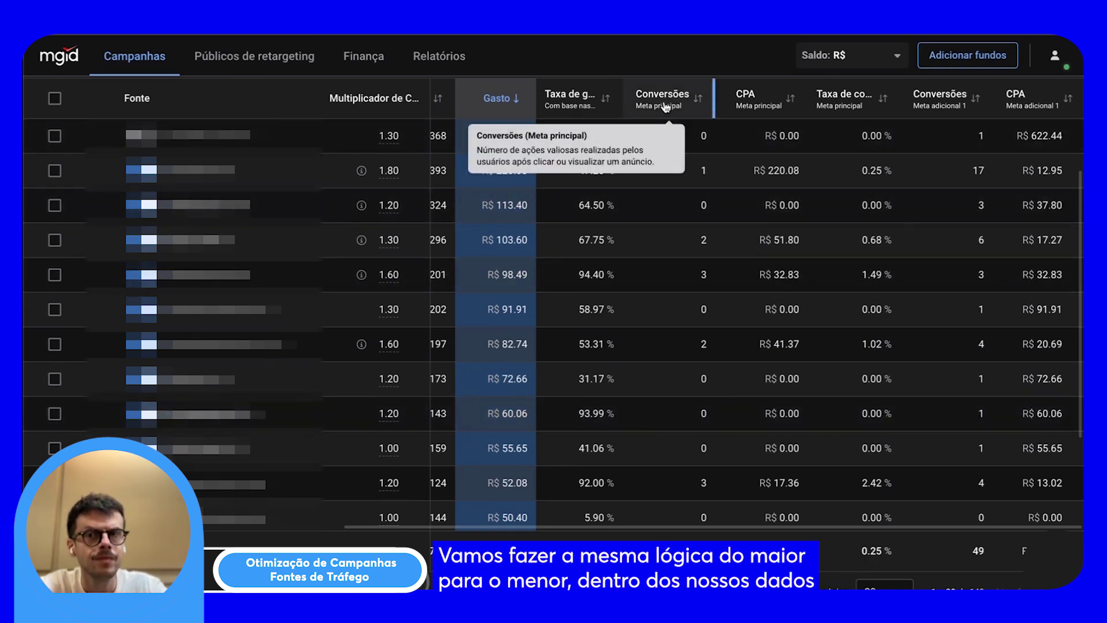
click(669, 103)
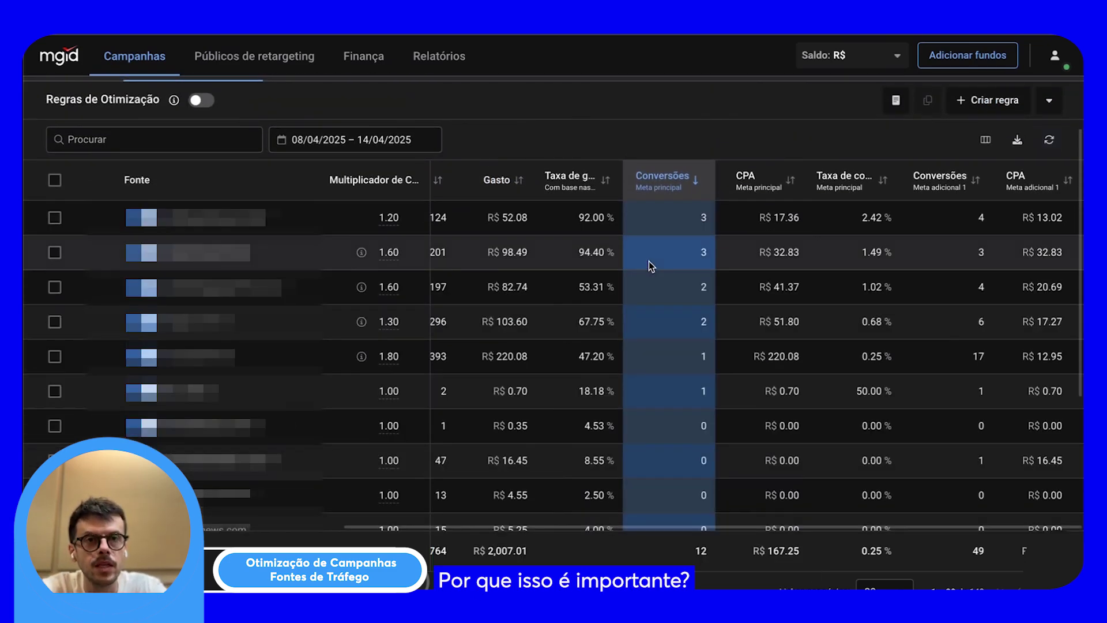
scroll(649, 261, down, 1)
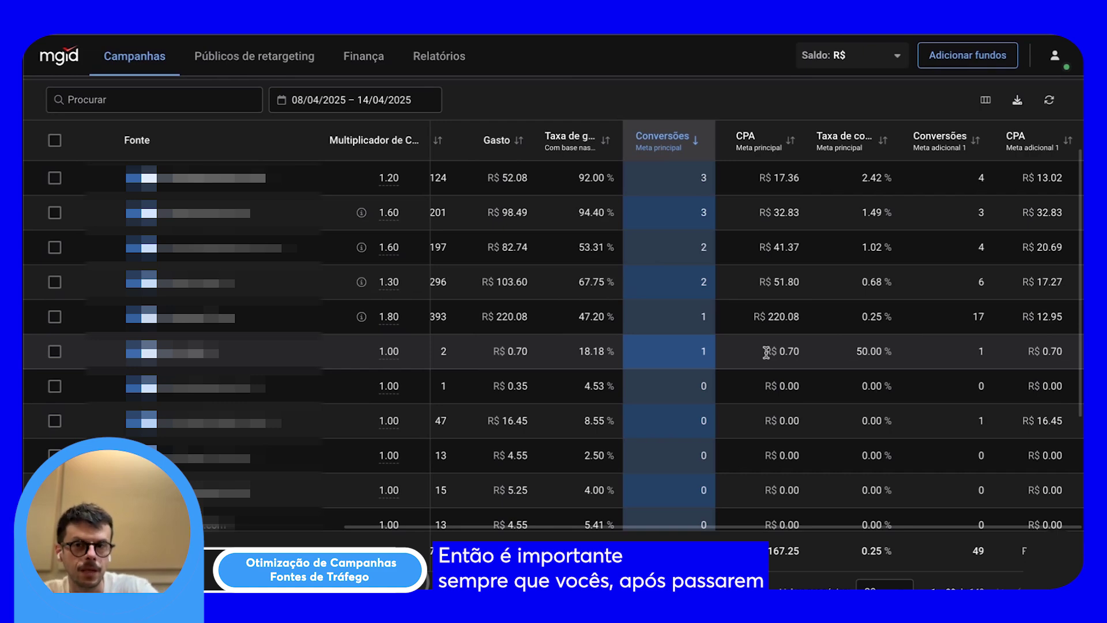
scroll(766, 352, up, 2)
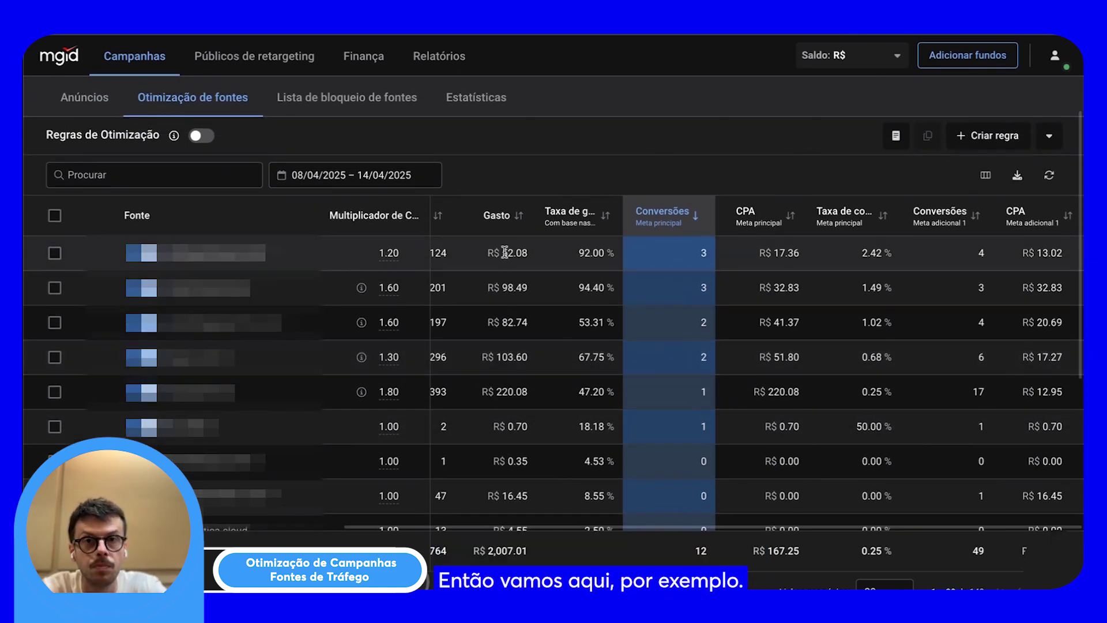
Step: Check the spend, main-goal CPA and win rate of the first source in the sorted list and set its CPC multiplier to 1.3
scroll(504, 253, left, 2)
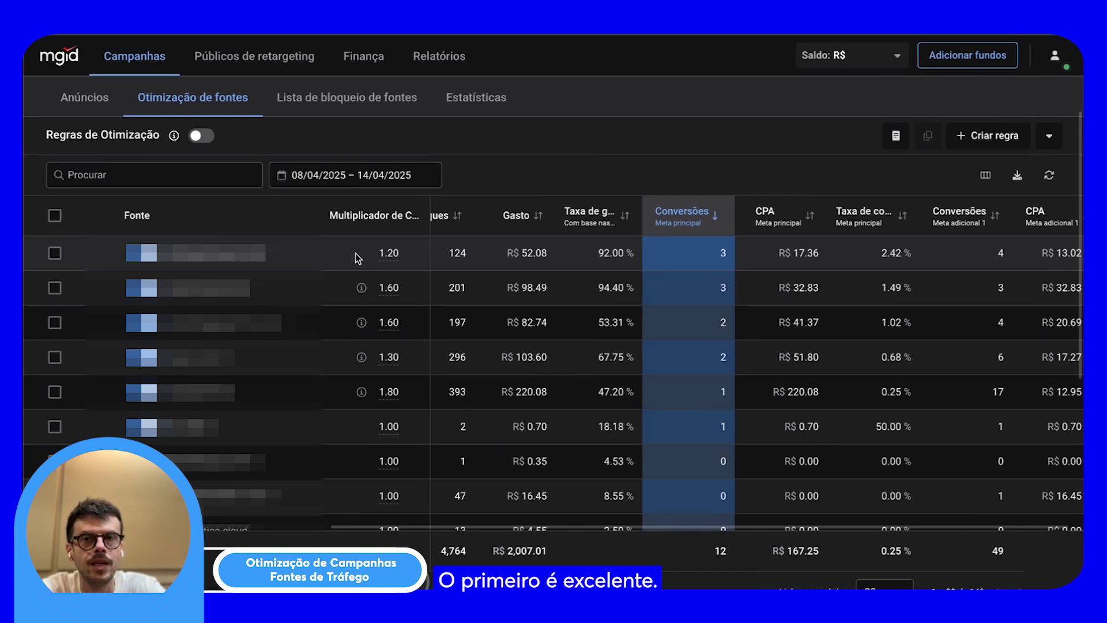
scroll(499, 261, left, 3)
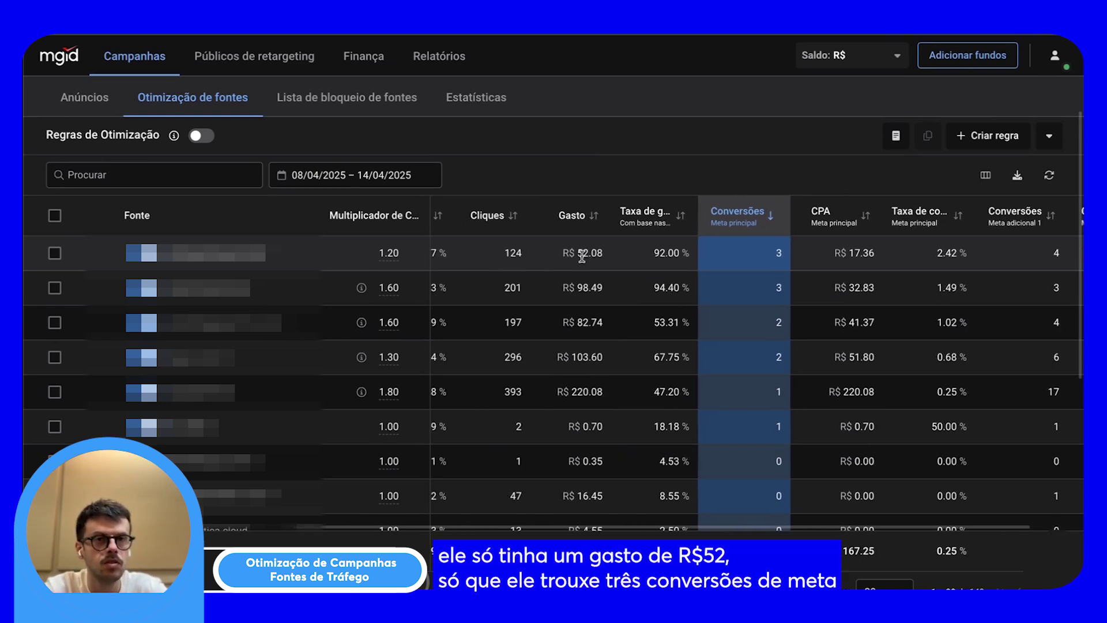
scroll(582, 257, right, 1)
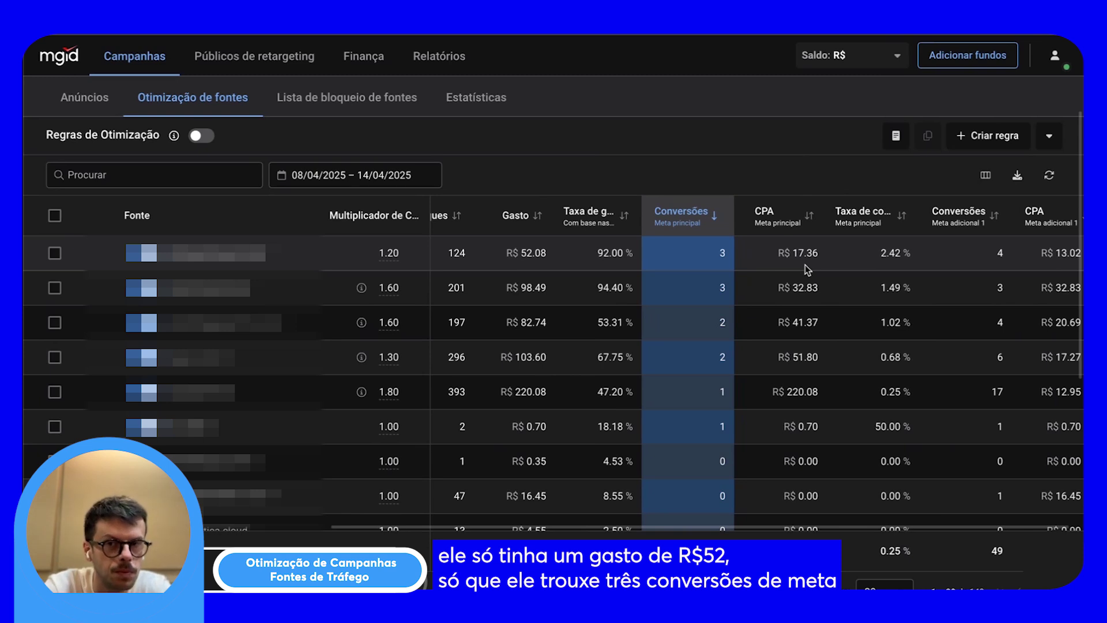
drag(776, 257, 826, 258)
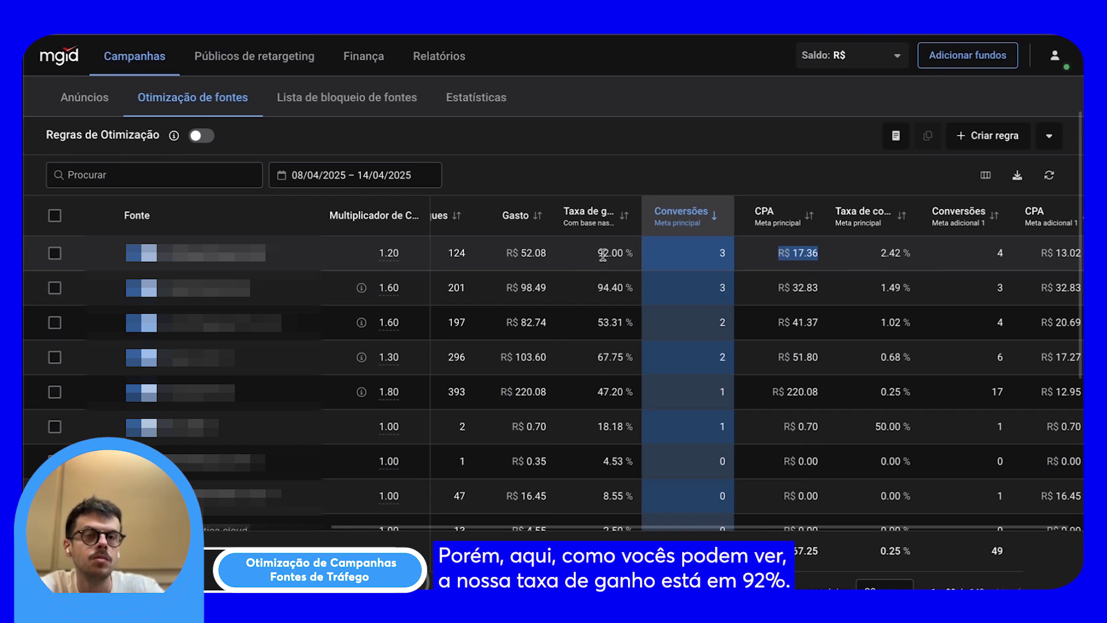
mouse_move(592, 216)
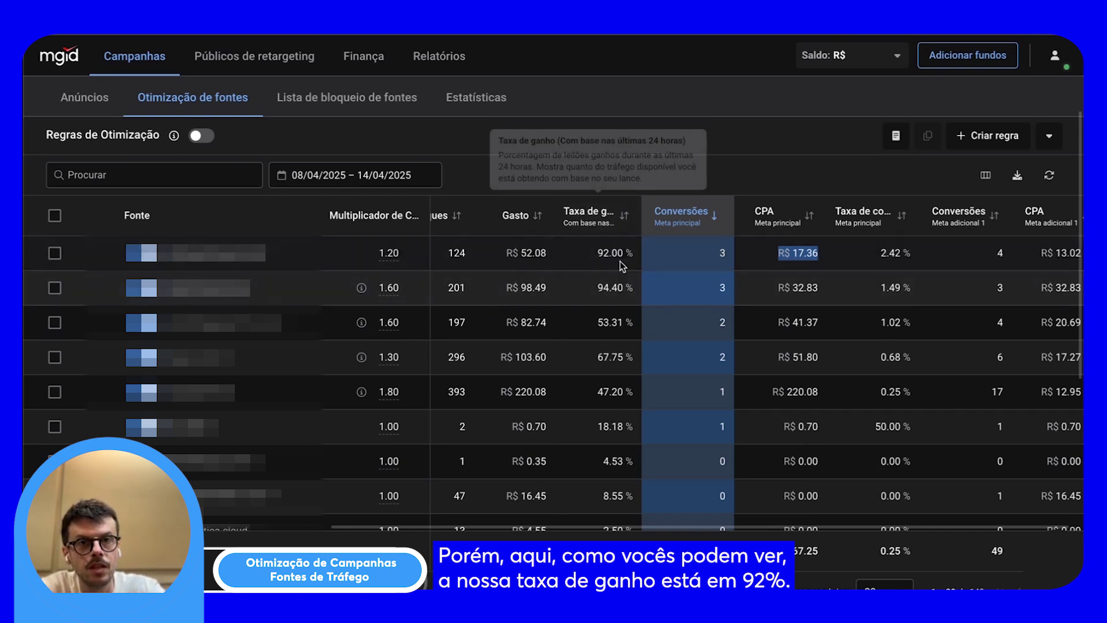
click(411, 255)
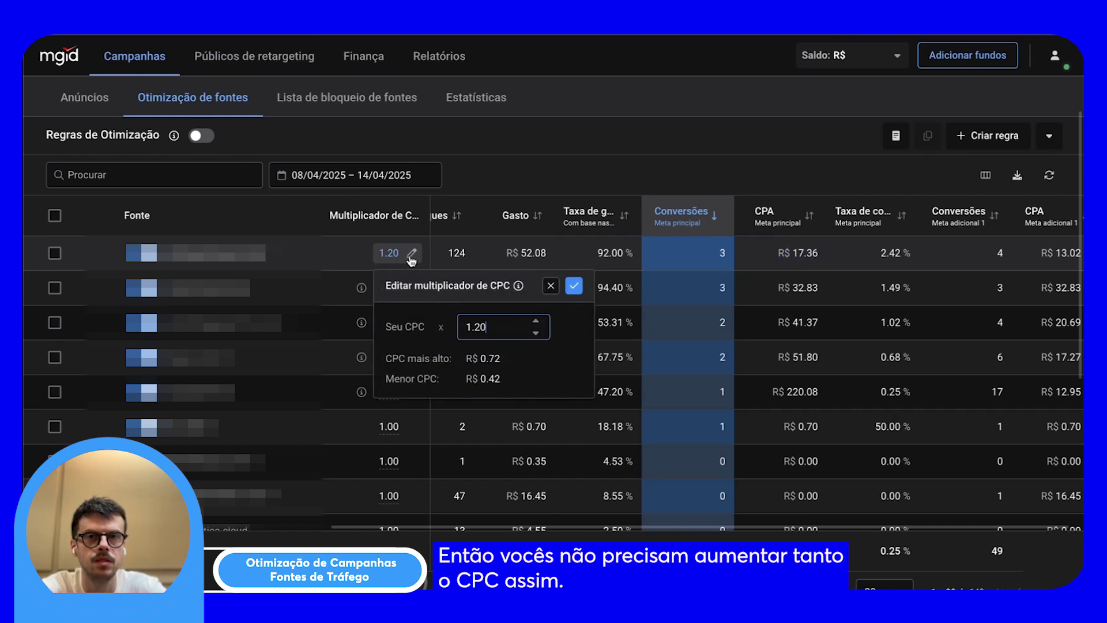
key(BackSpace)
key(BackSpace)
text(3)
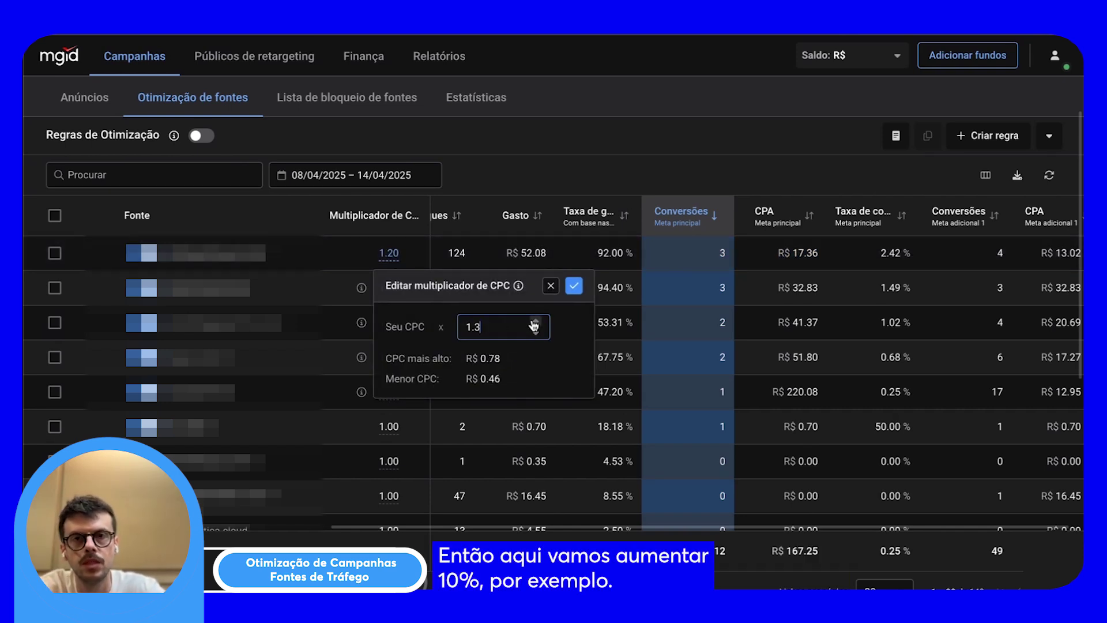
click(573, 285)
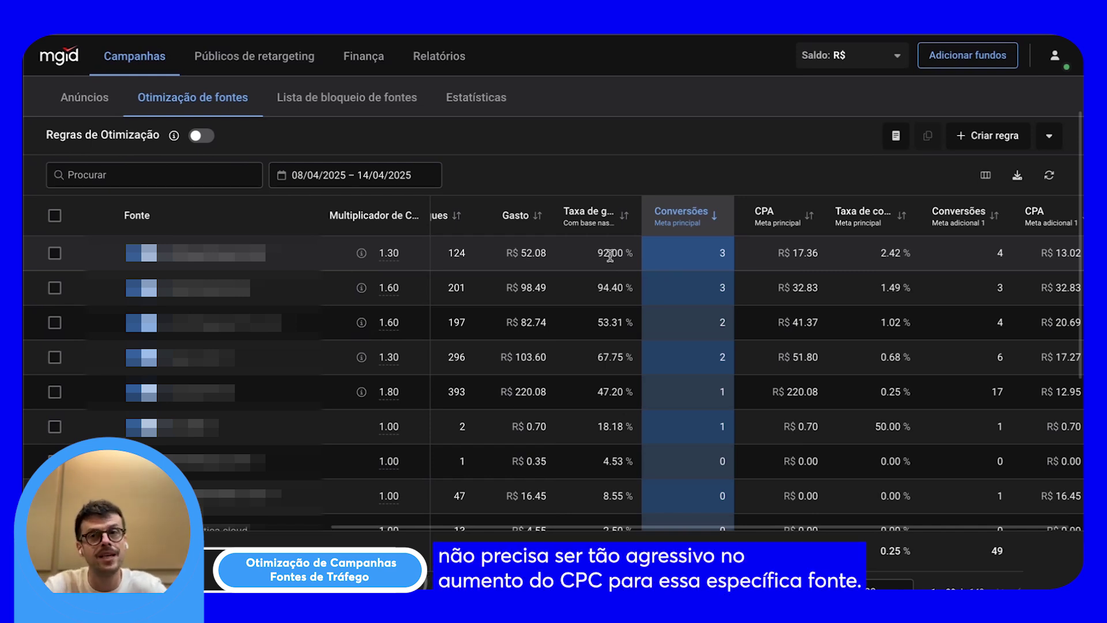
Step: Check the multiplier change records of the second and third sources in the conversion-sorted list
scroll(361, 236, down, 1)
mouse_move(361, 235)
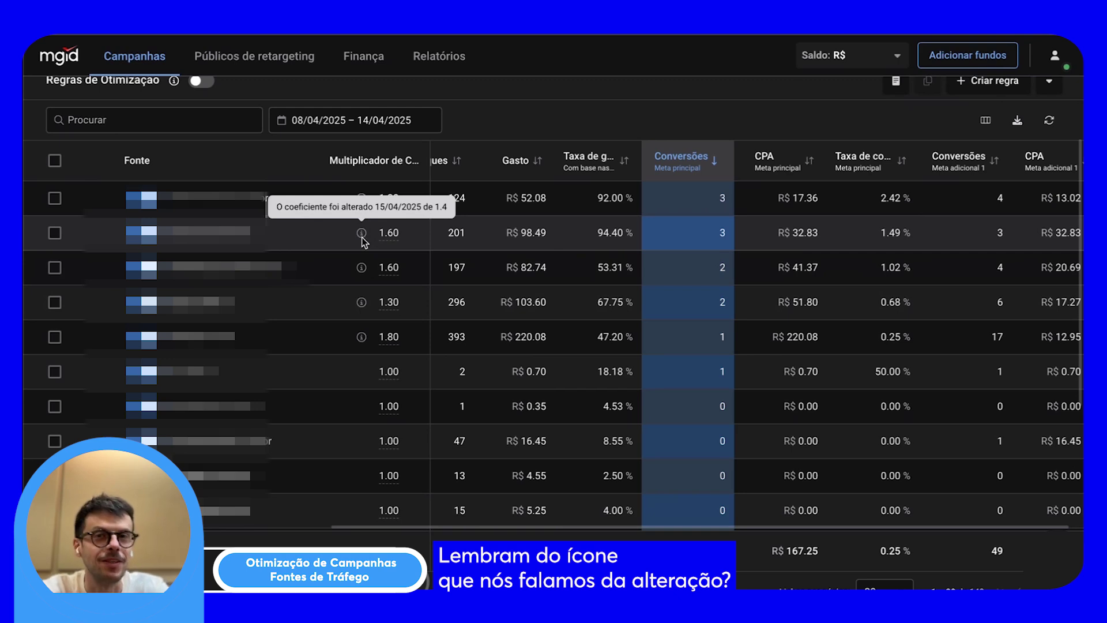
mouse_move(362, 269)
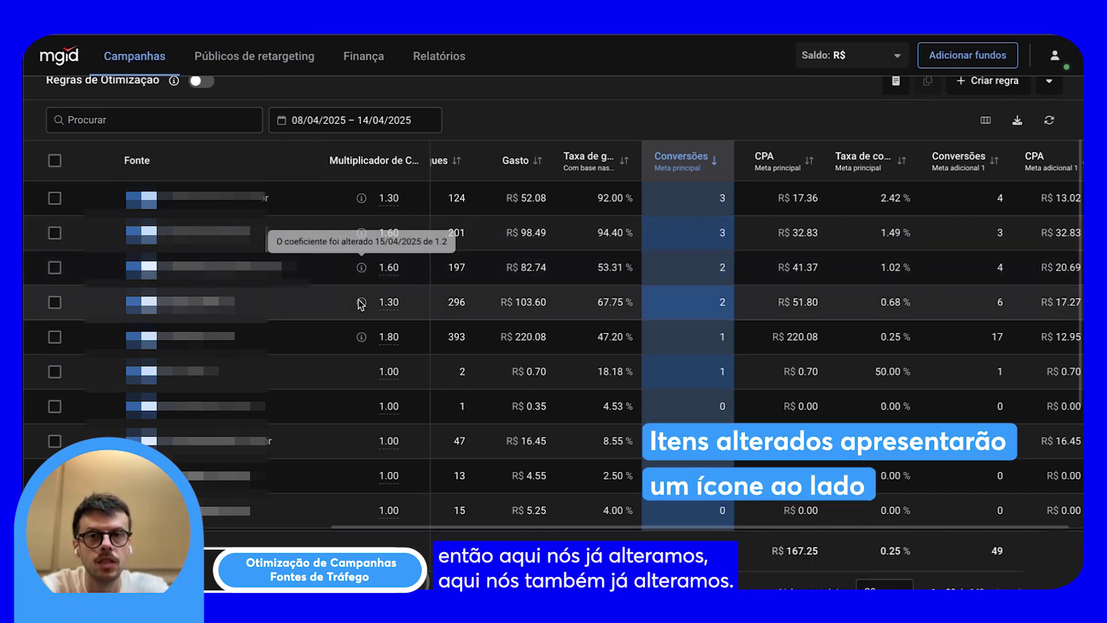
Step: Check the fifth source's multiplier change record and set the sixth source's CPC multiplier to 1.3
mouse_move(359, 337)
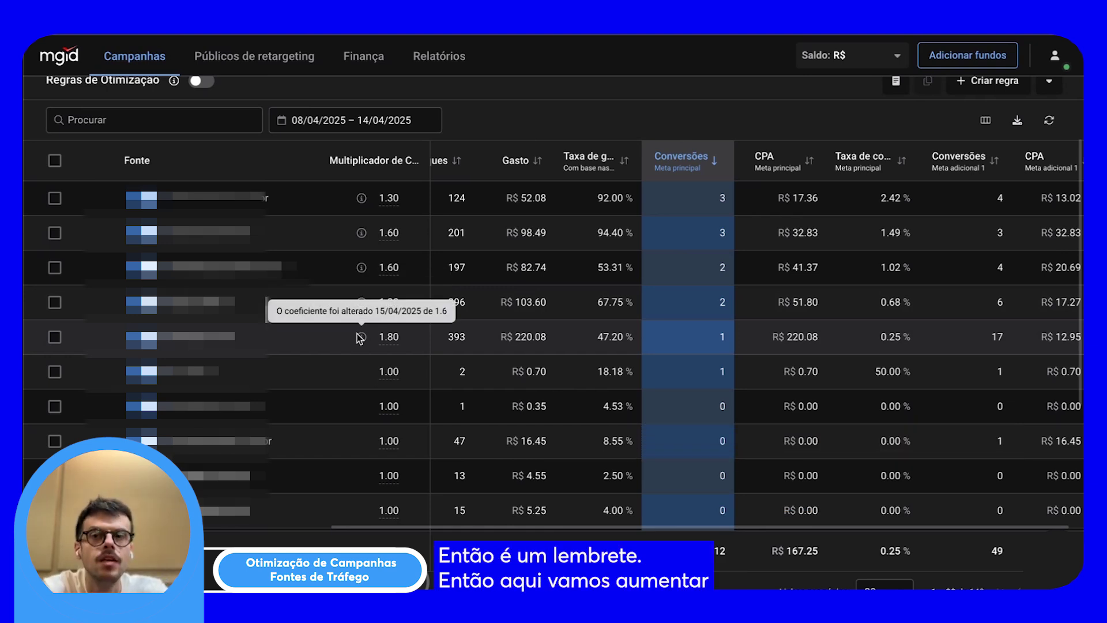
click(410, 372)
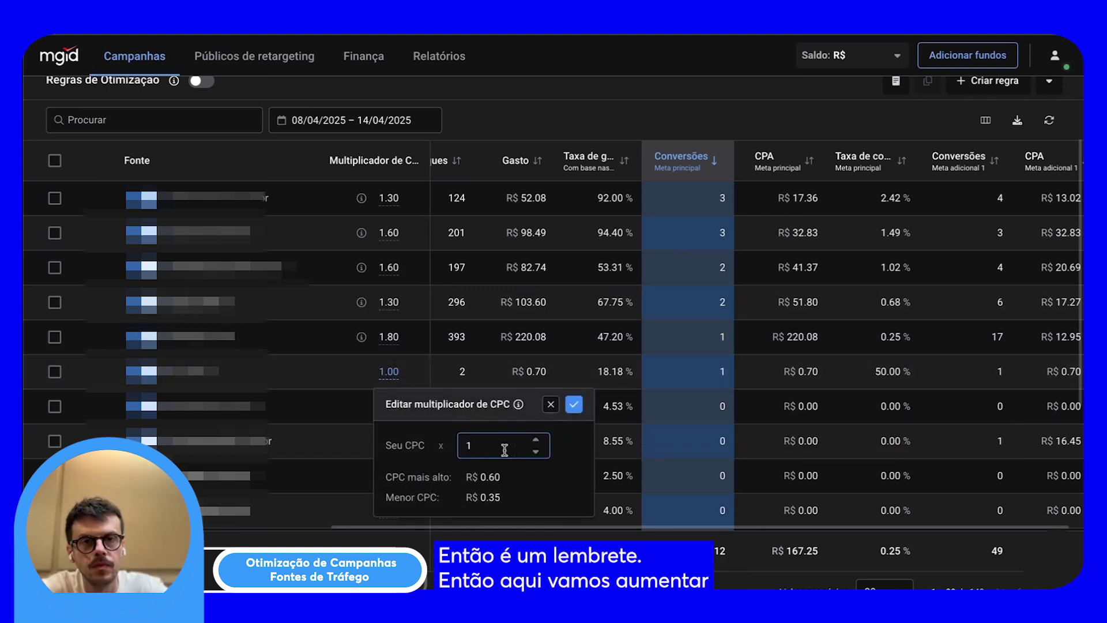
text(.3)
click(573, 404)
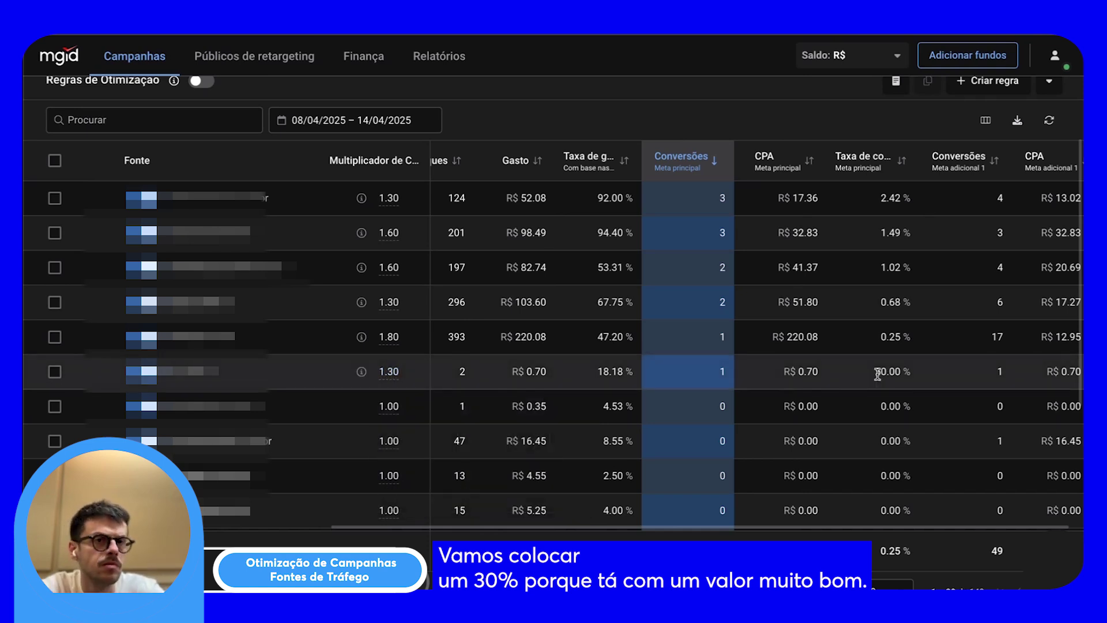
Step: Sort the traffic sources by spend from highest to lowest
scroll(854, 376, right, 1)
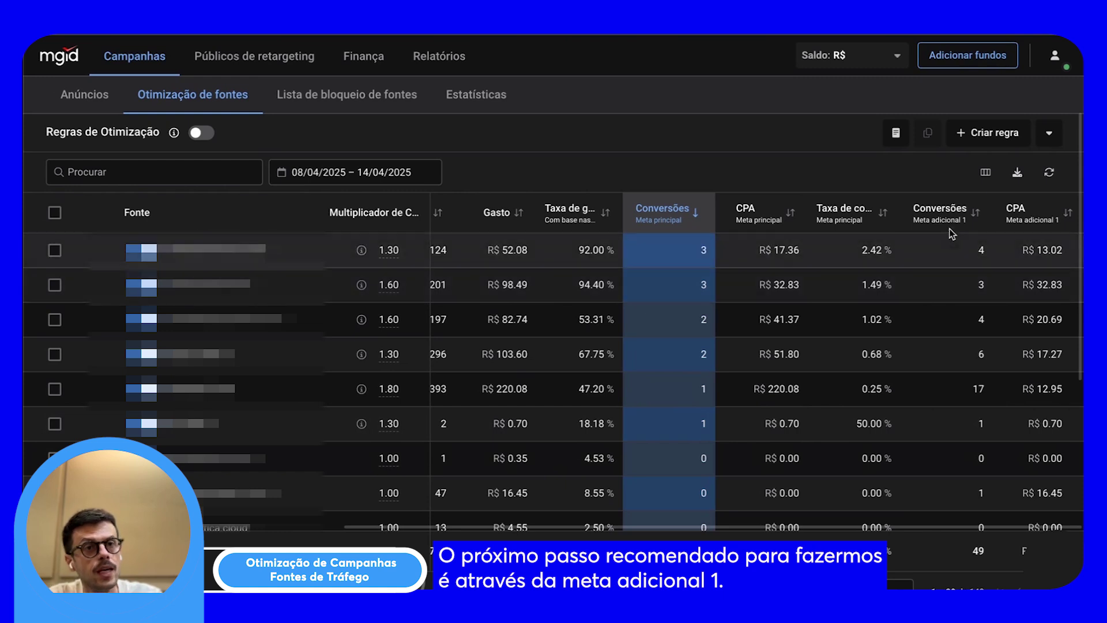
mouse_move(940, 219)
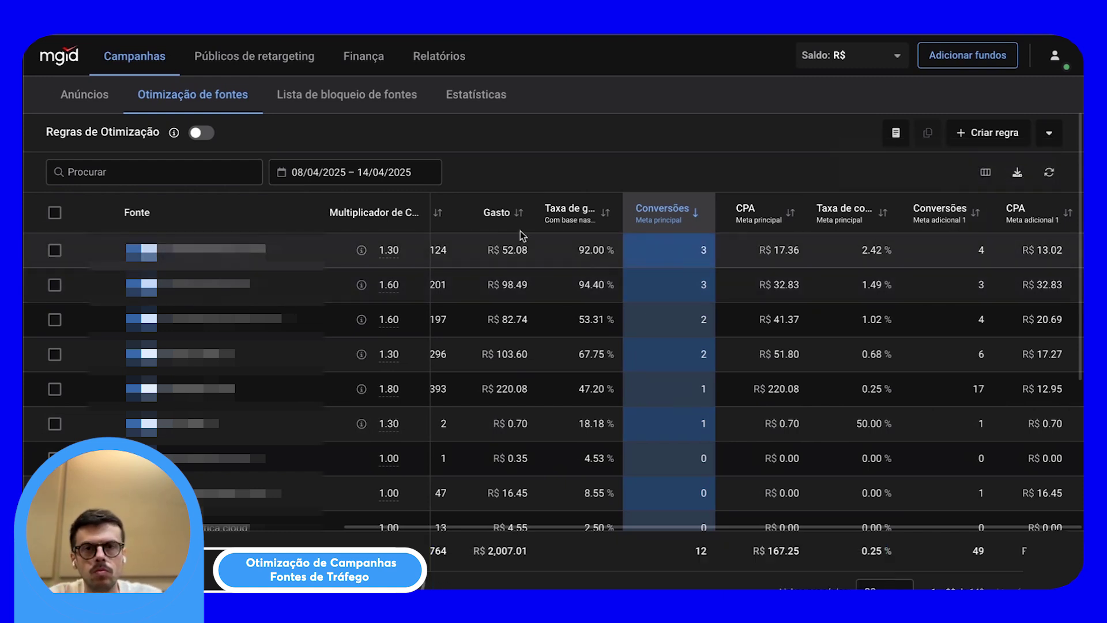
click(506, 222)
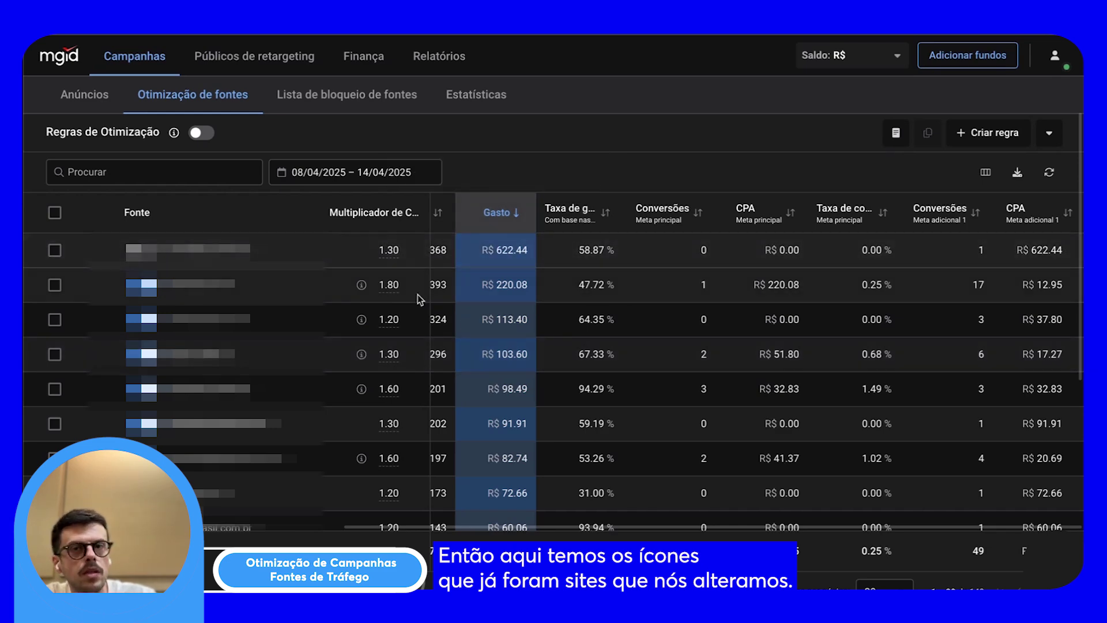
Step: Check the win rate of the source with R$ 91.91 spend and set its CPC multiplier to 1.5
scroll(418, 294, down, 3)
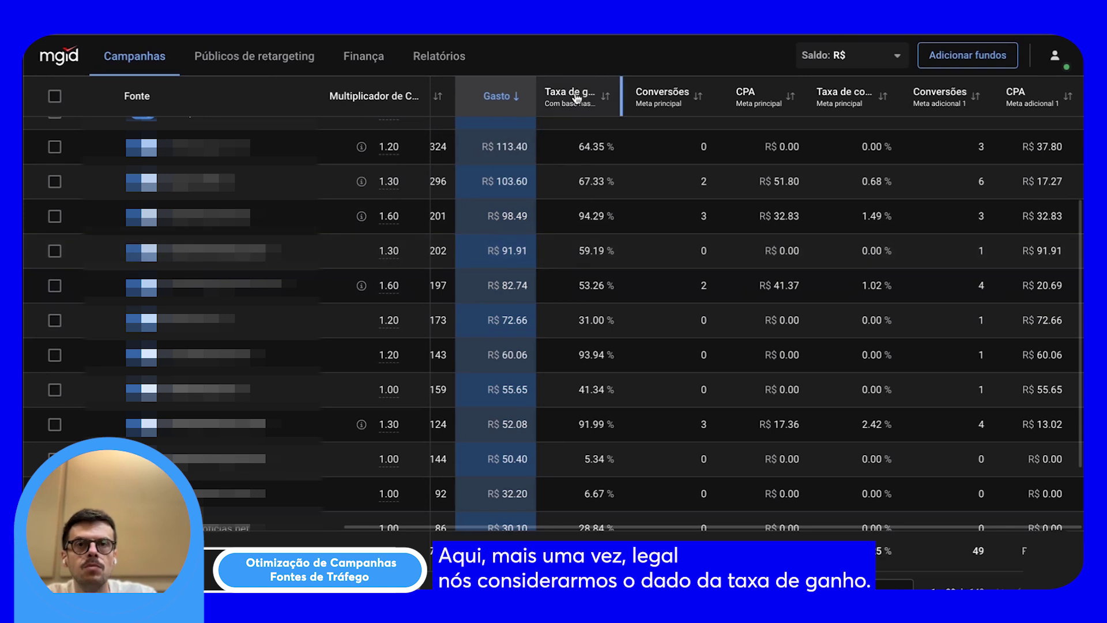
mouse_move(576, 97)
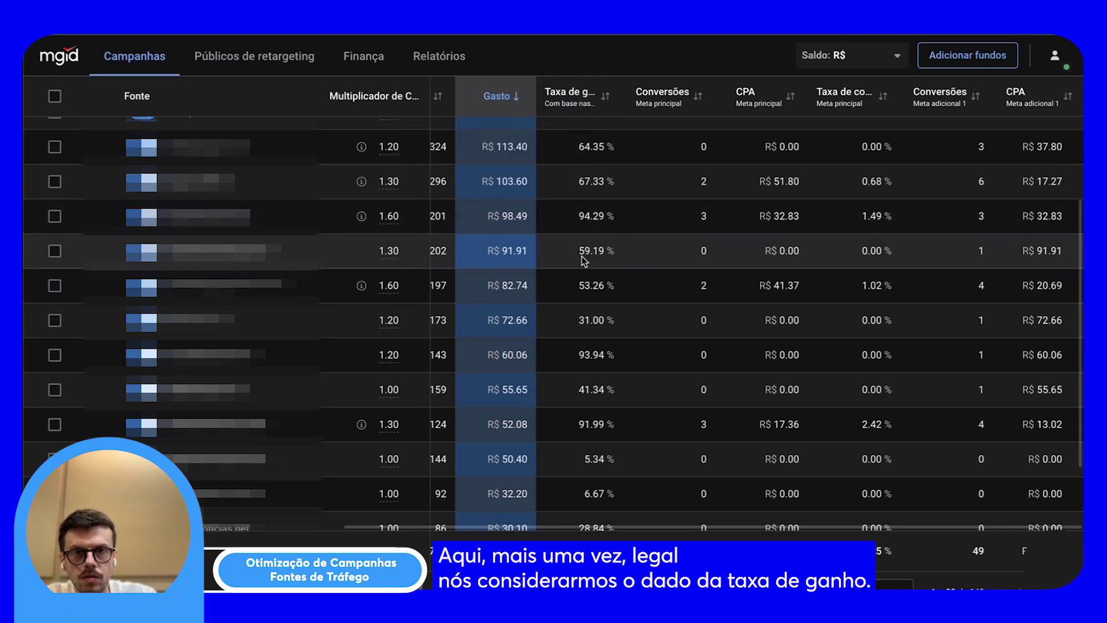
click(398, 251)
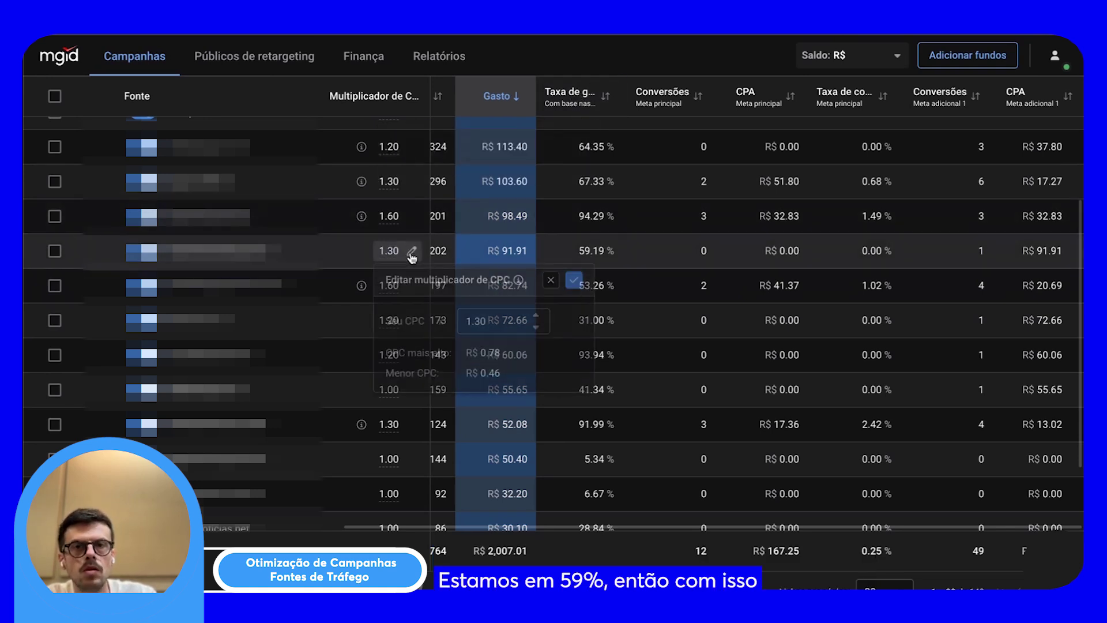
key(BackSpace)
key(BackSpace)
text(5)
click(573, 285)
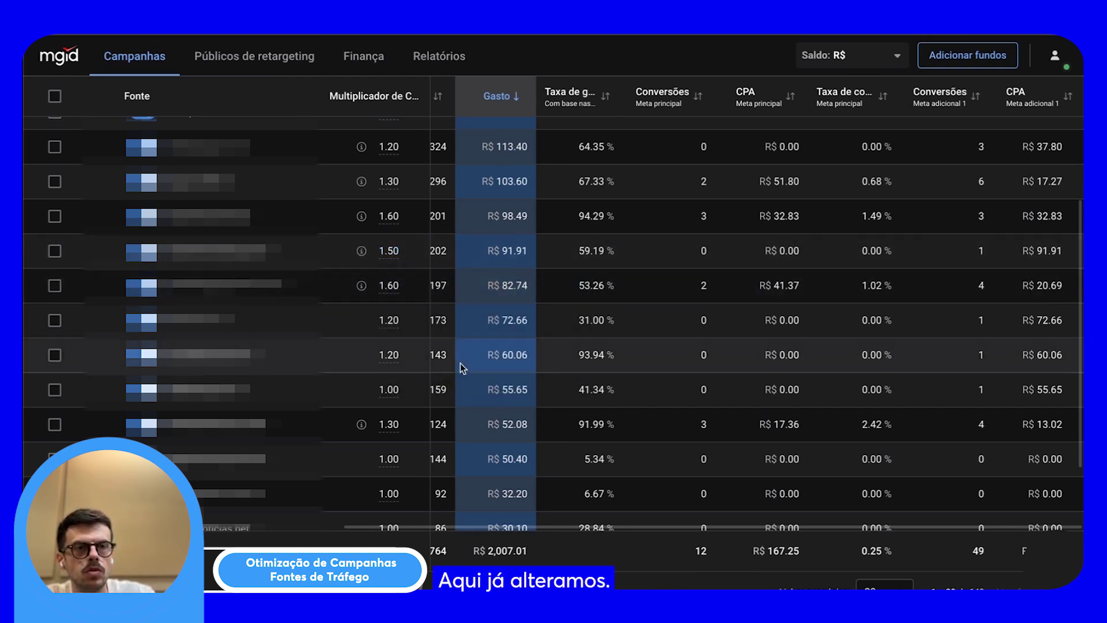
Step: Check the win rate of the source with R$ 72.66 spend and set its CPC multiplier to 1.5
scroll(517, 254, down, 1)
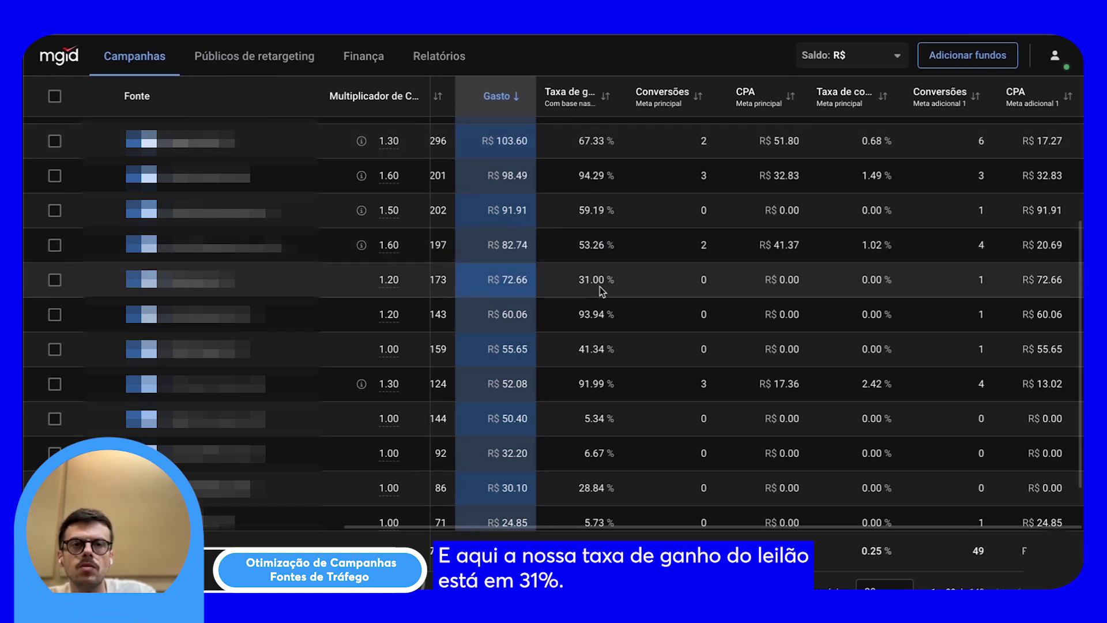
click(395, 281)
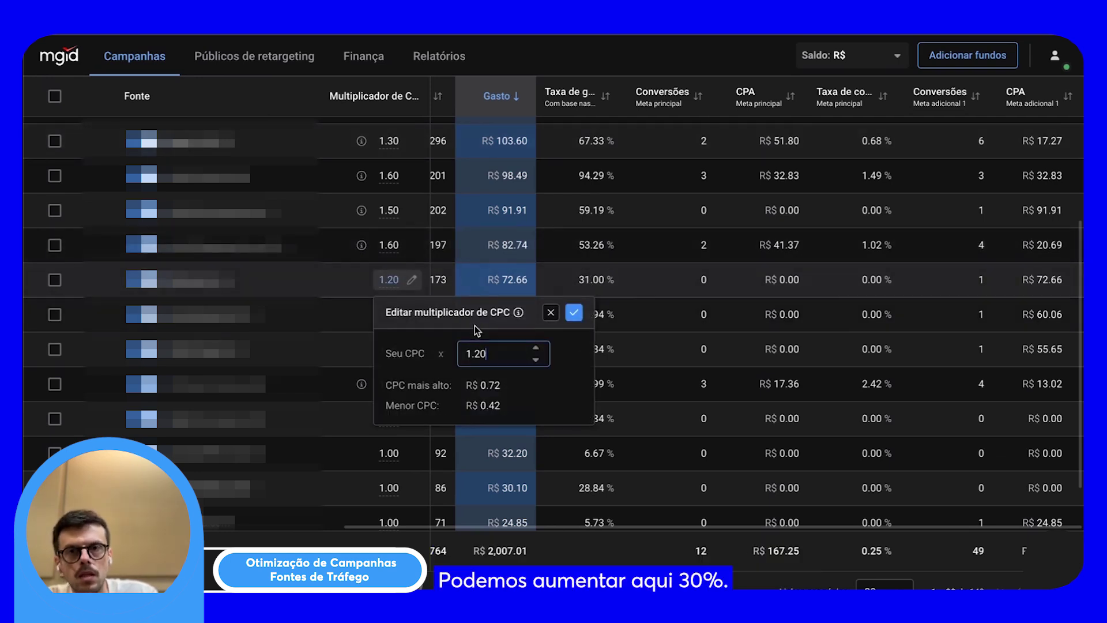
key(BackSpace)
key(BackSpace)
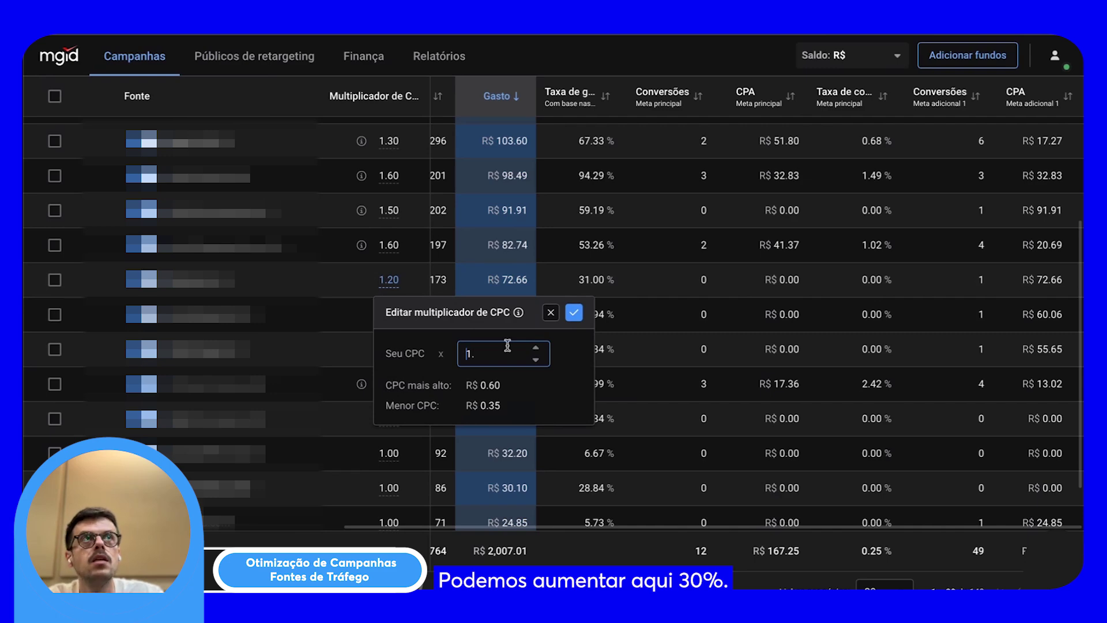
text(5)
key(Return)
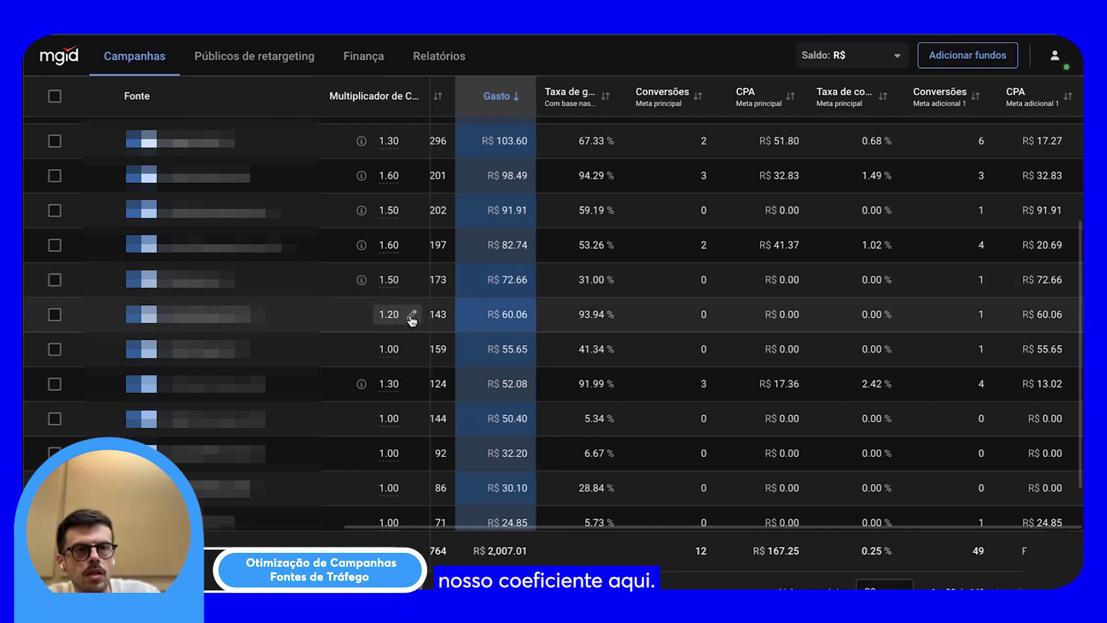
Step: Sort the sources by additional-goal 1 conversions from highest to lowest and check the multiplier change records of the leading sources
scroll(501, 368, up, 3)
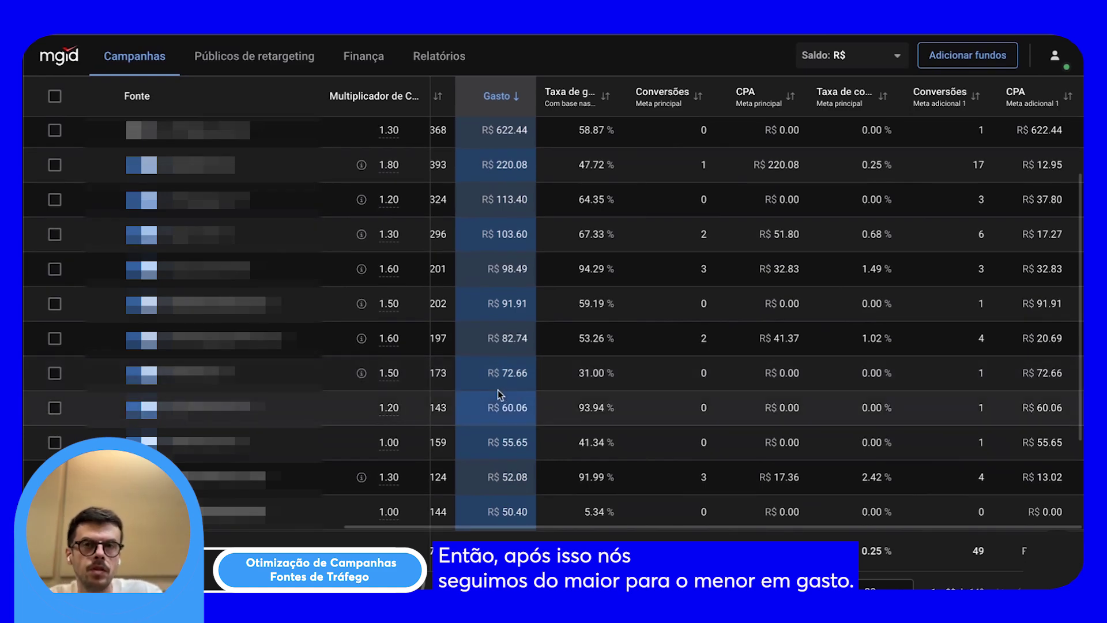
scroll(707, 316, up, 3)
mouse_move(950, 197)
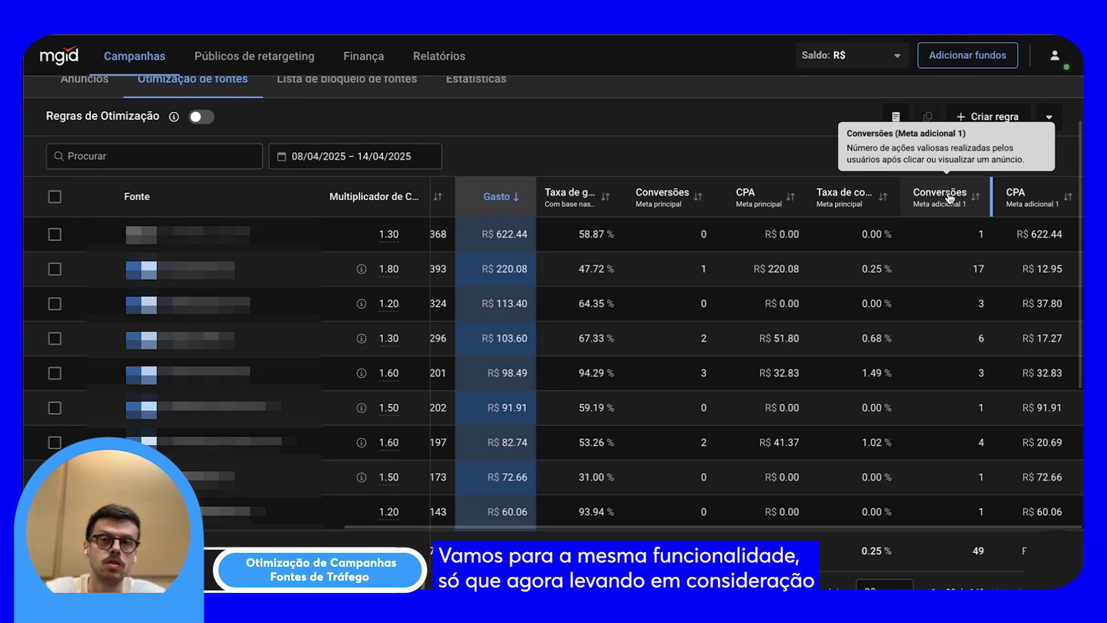
click(950, 198)
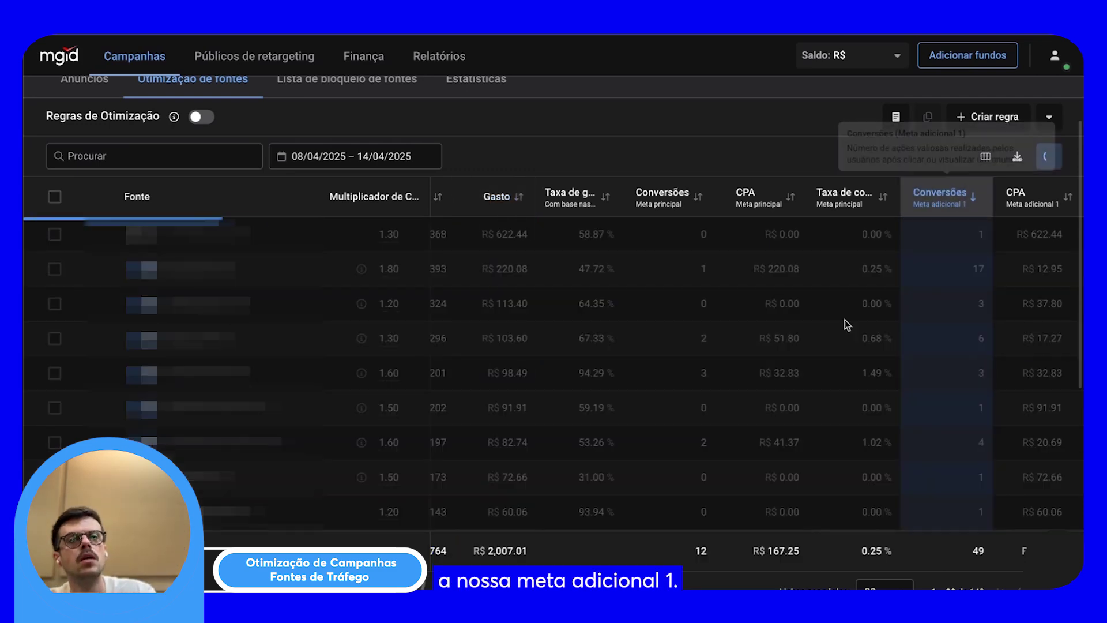
scroll(847, 324, down, 1)
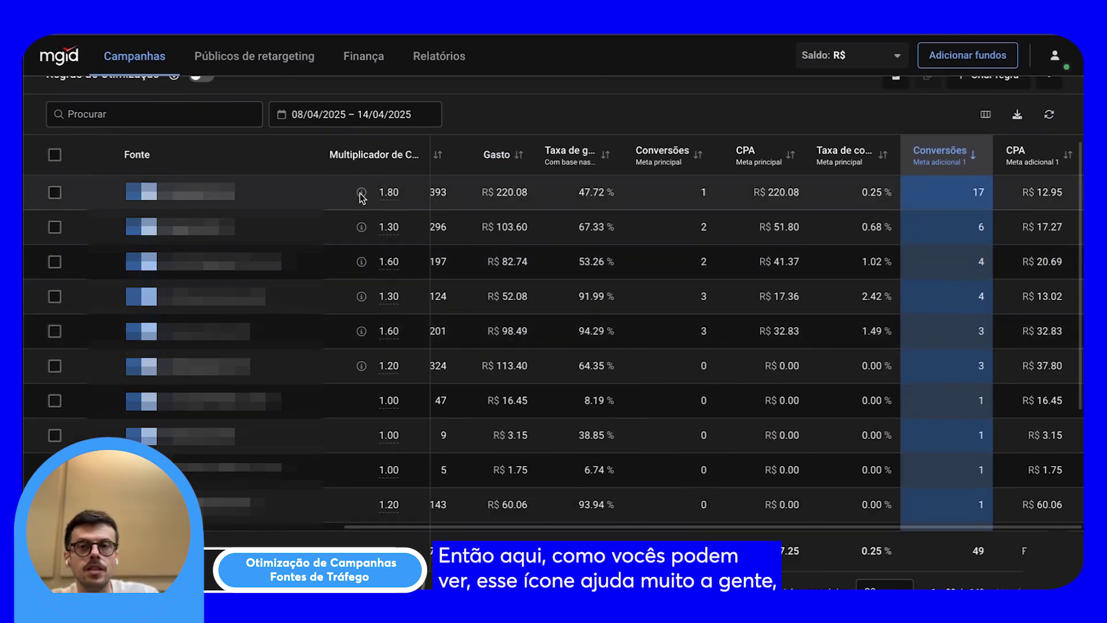
mouse_move(361, 198)
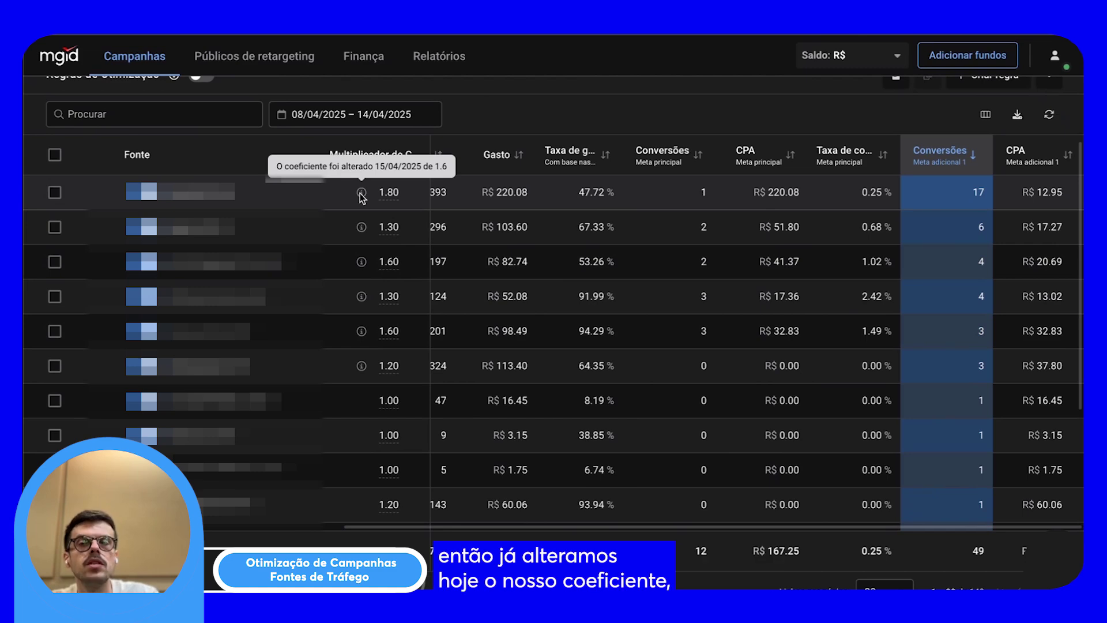
mouse_move(364, 369)
Step: Select the four consecutive sources without a change record that spent R$ 16.45, R$ 3.15, R$ 1.75 and R$ 60.06
scroll(346, 381, down, 2)
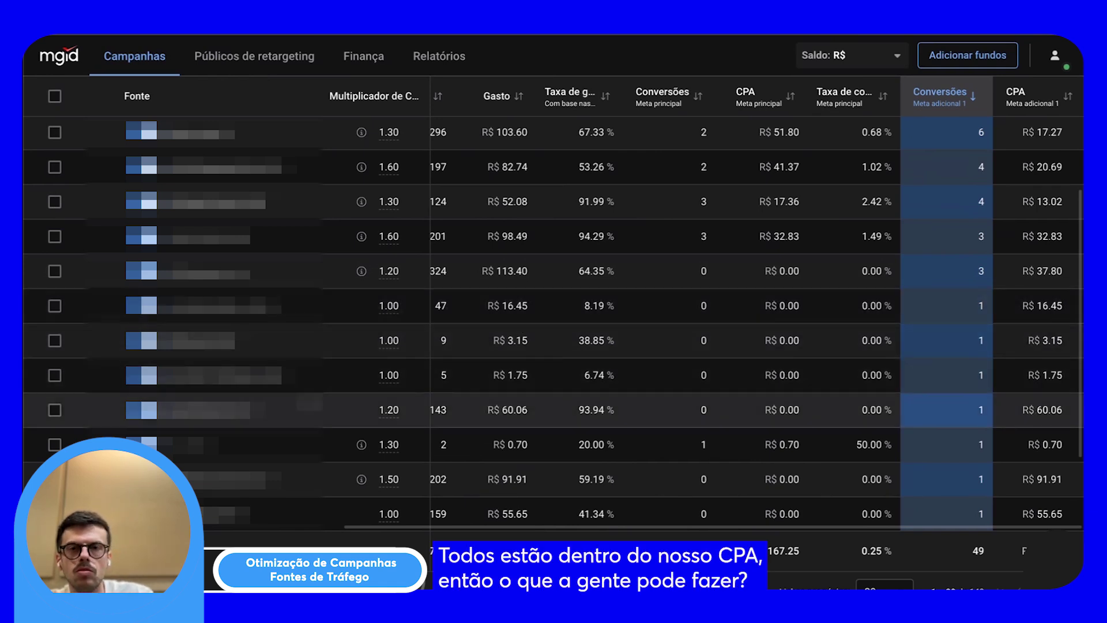
click(55, 305)
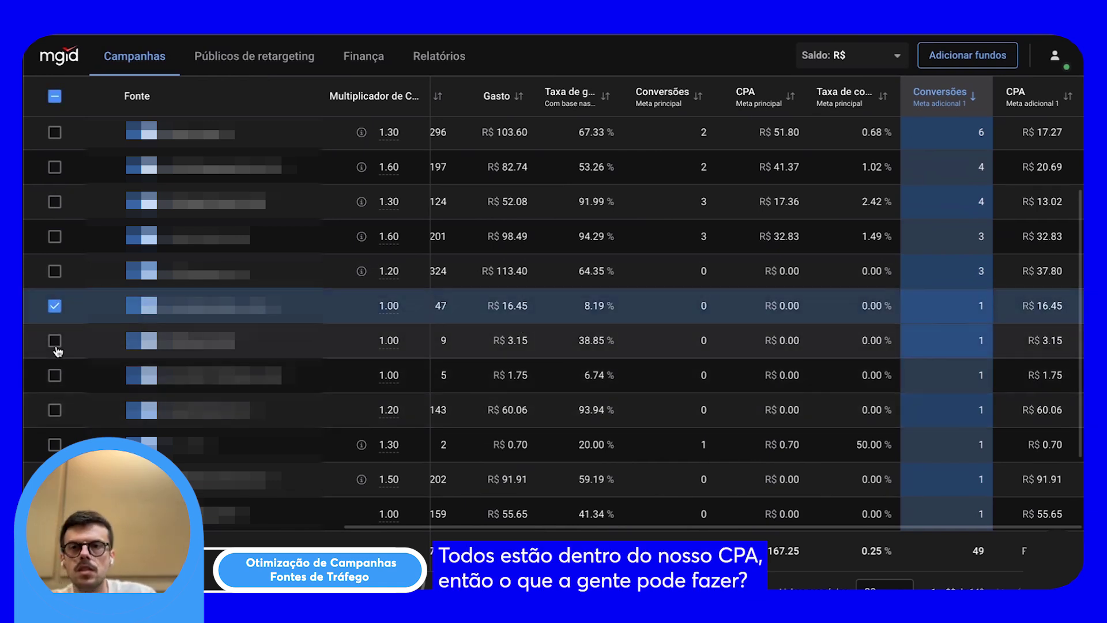
click(54, 342)
scroll(58, 351, down, 1)
scroll(58, 350, down, 1)
click(54, 314)
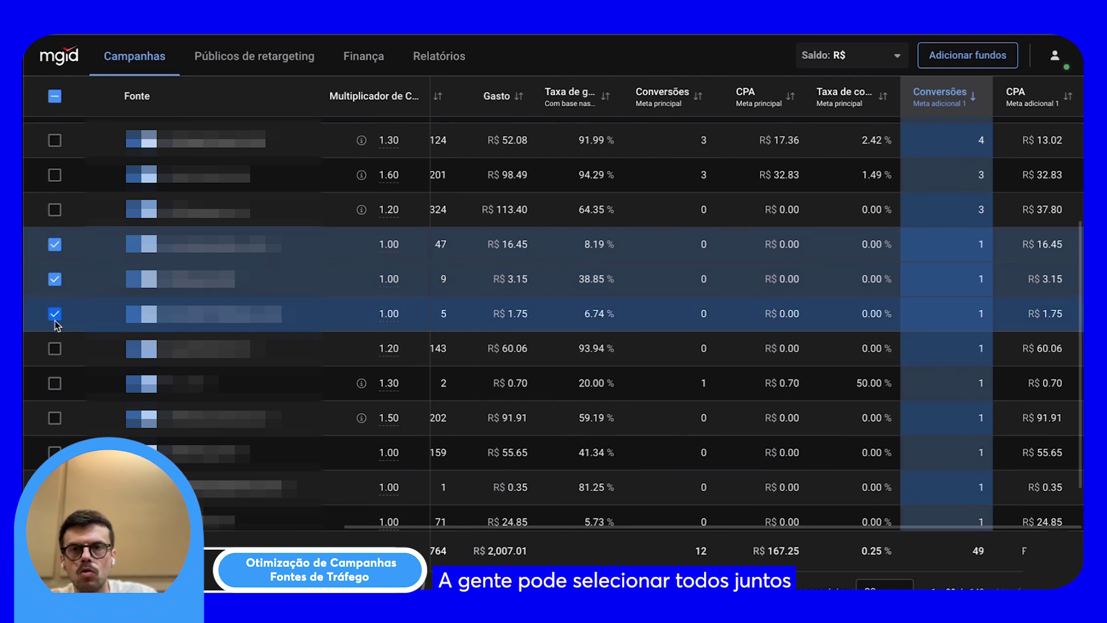
click(55, 348)
Step: Skip the already adjusted sources and add those with R$ 55.65, R$ 0.35, R$ 24.85 and R$ 0.84 spend to the selection
scroll(64, 351, down, 2)
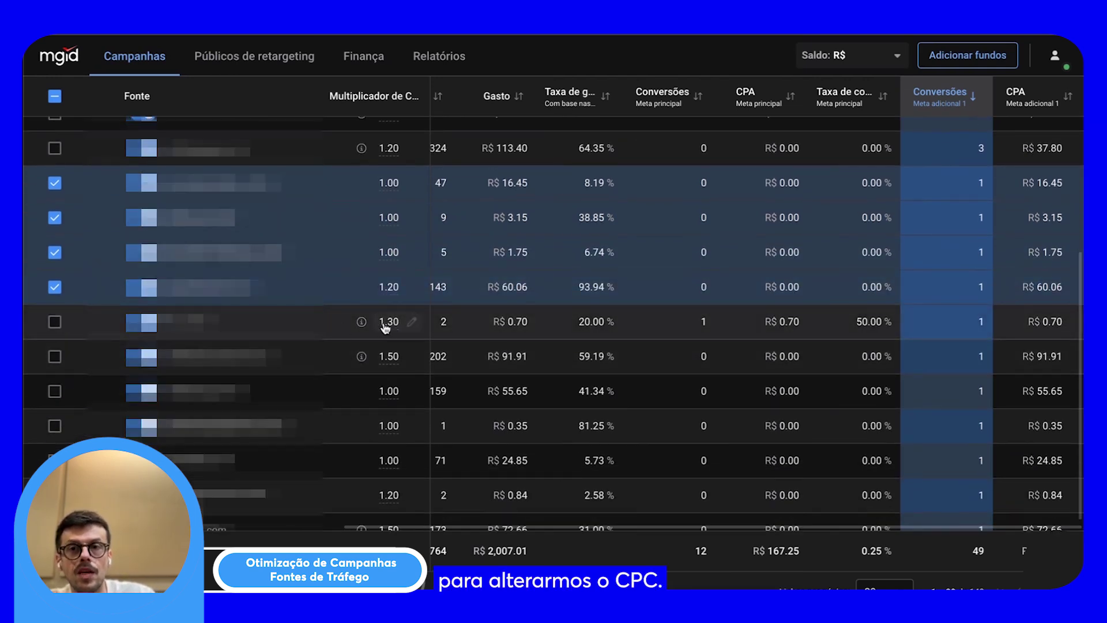
mouse_move(362, 325)
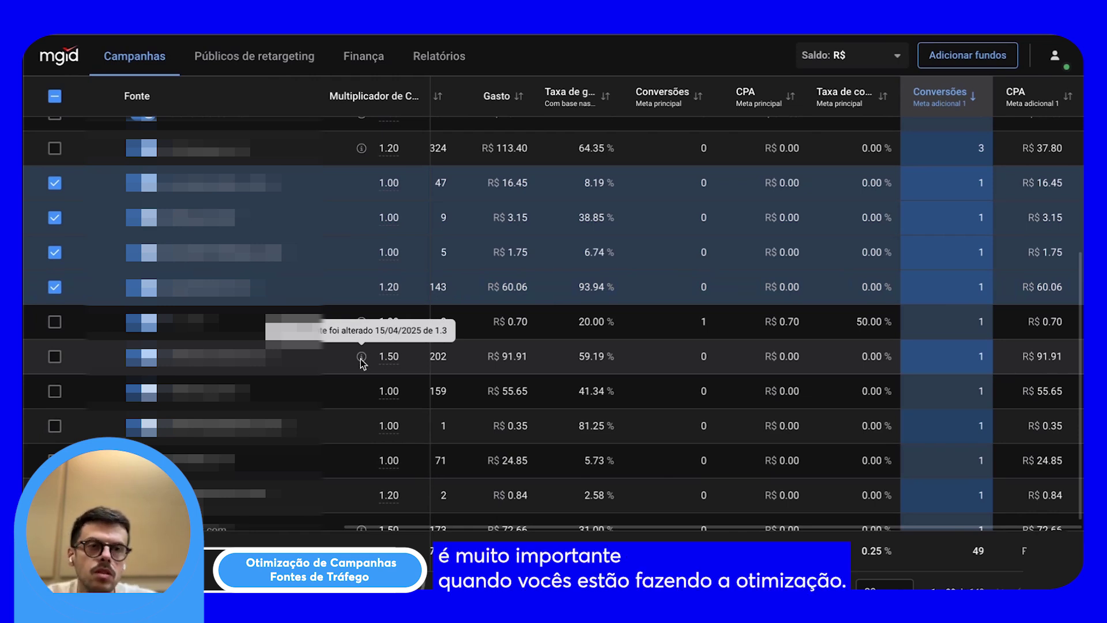
scroll(361, 362, down, 1)
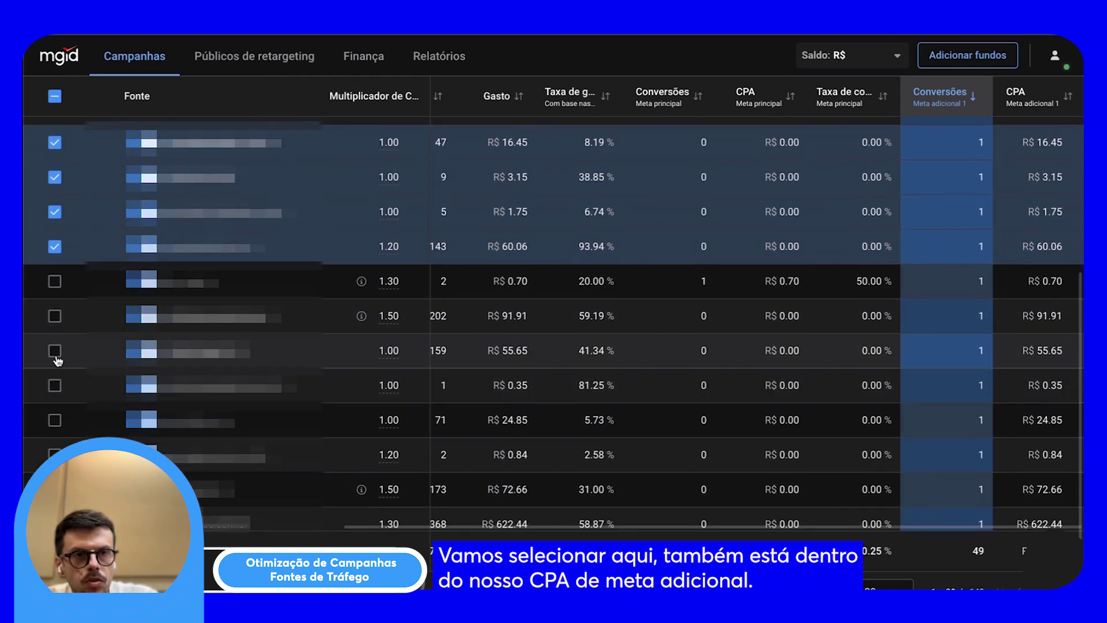
click(55, 351)
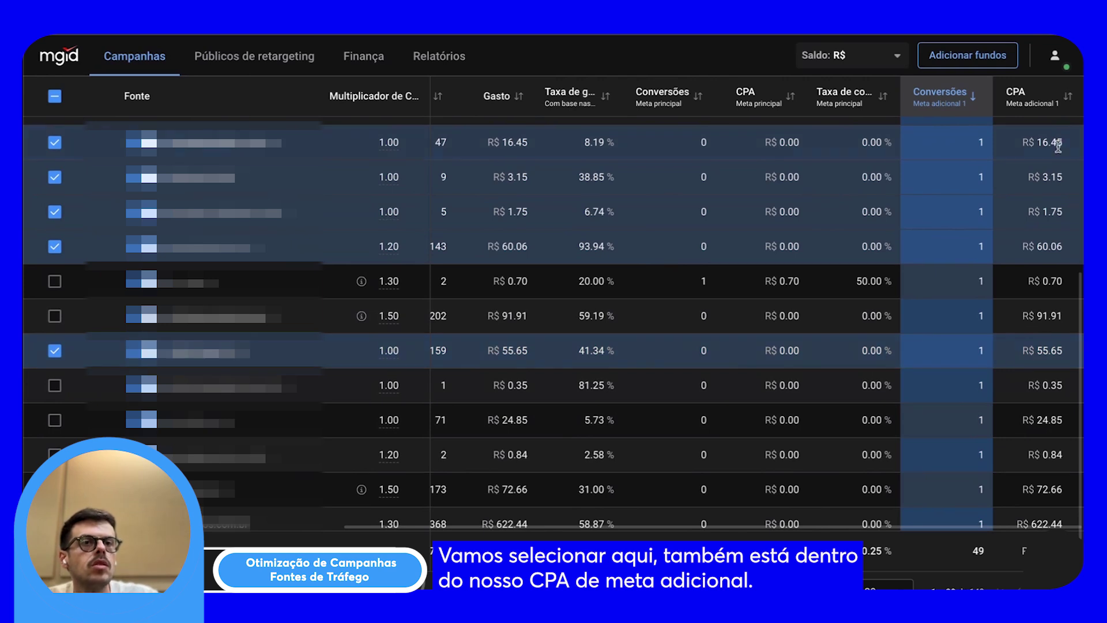
click(54, 385)
scroll(54, 388, down, 1)
click(54, 364)
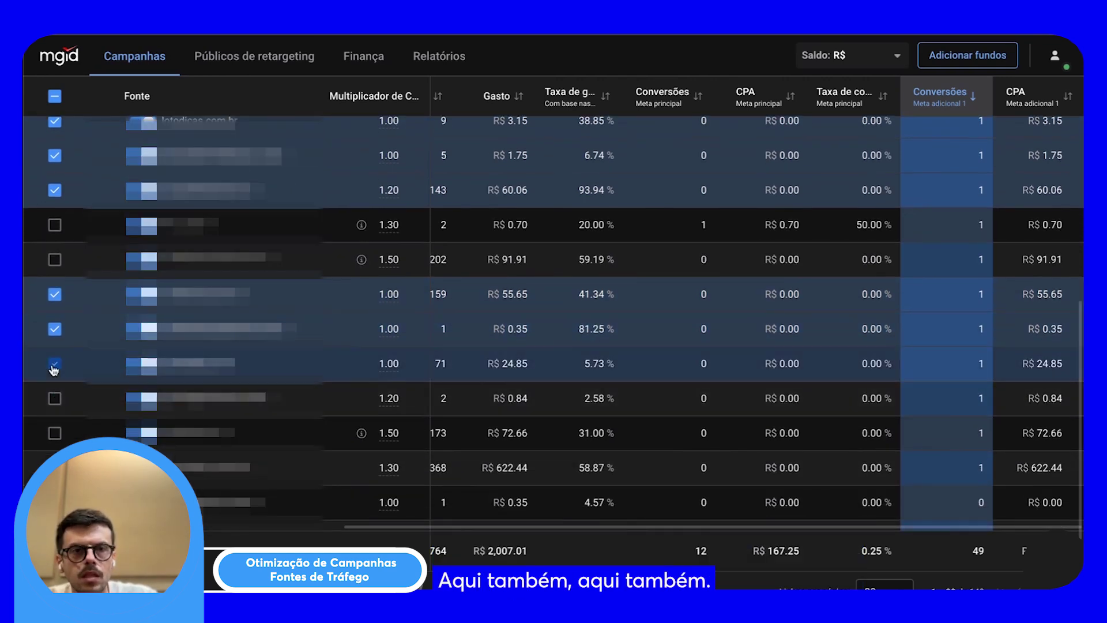
scroll(53, 369, down, 2)
click(54, 319)
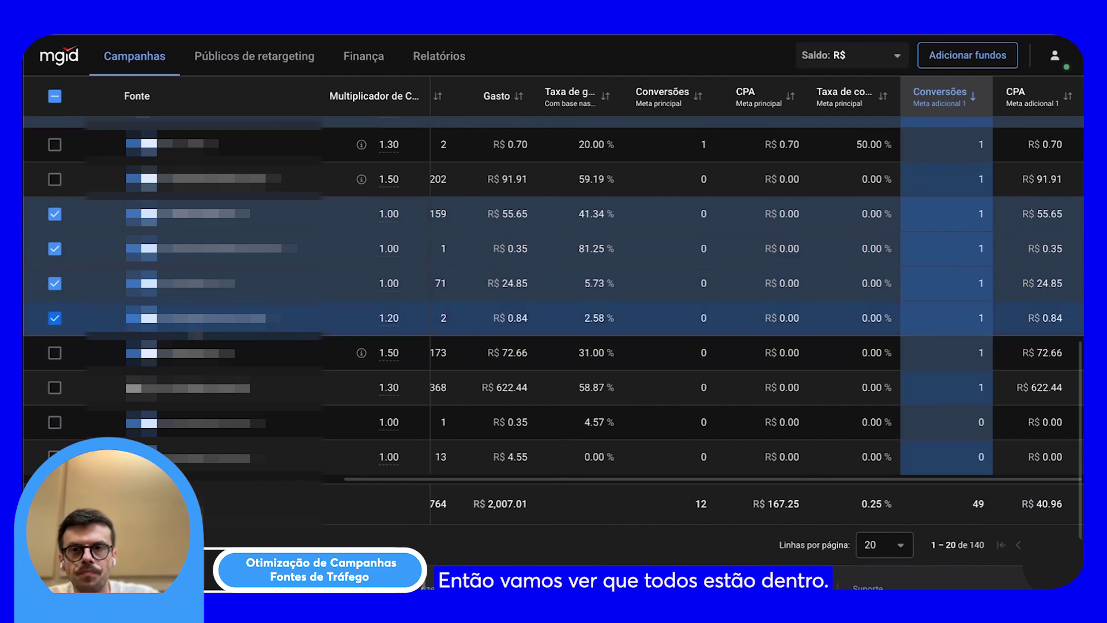
Step: Review the selected sources, set the CPC multiplier of the one with R$ 60.06 spend to 1.4 and deselect it
scroll(519, 346, up, 5)
scroll(906, 373, up, 1)
scroll(906, 373, up, 1)
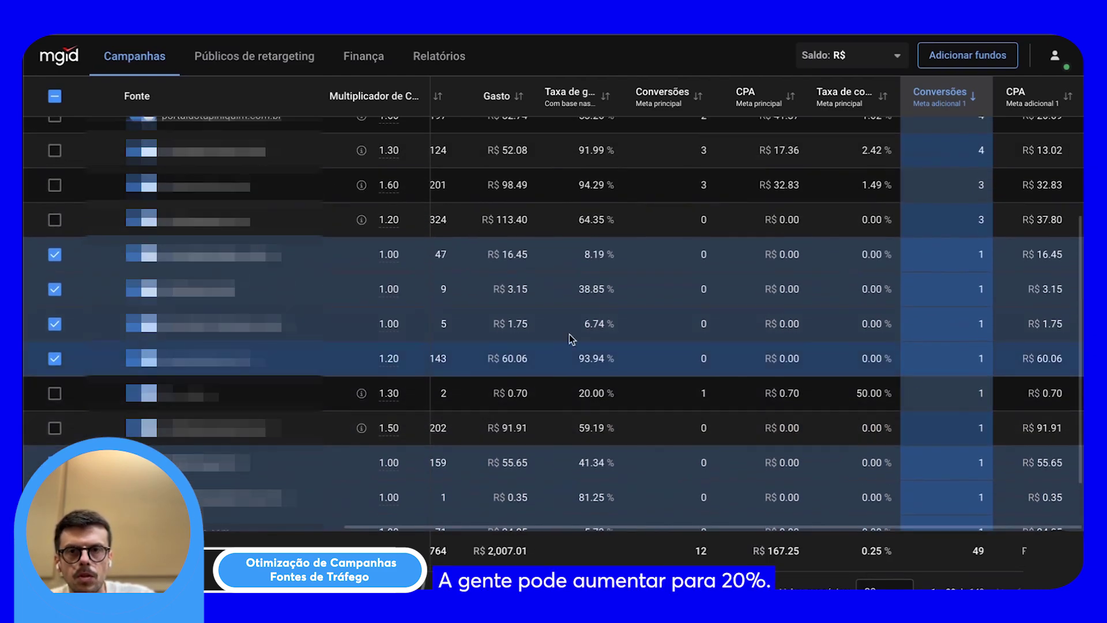
scroll(421, 313, up, 3)
scroll(419, 314, down, 5)
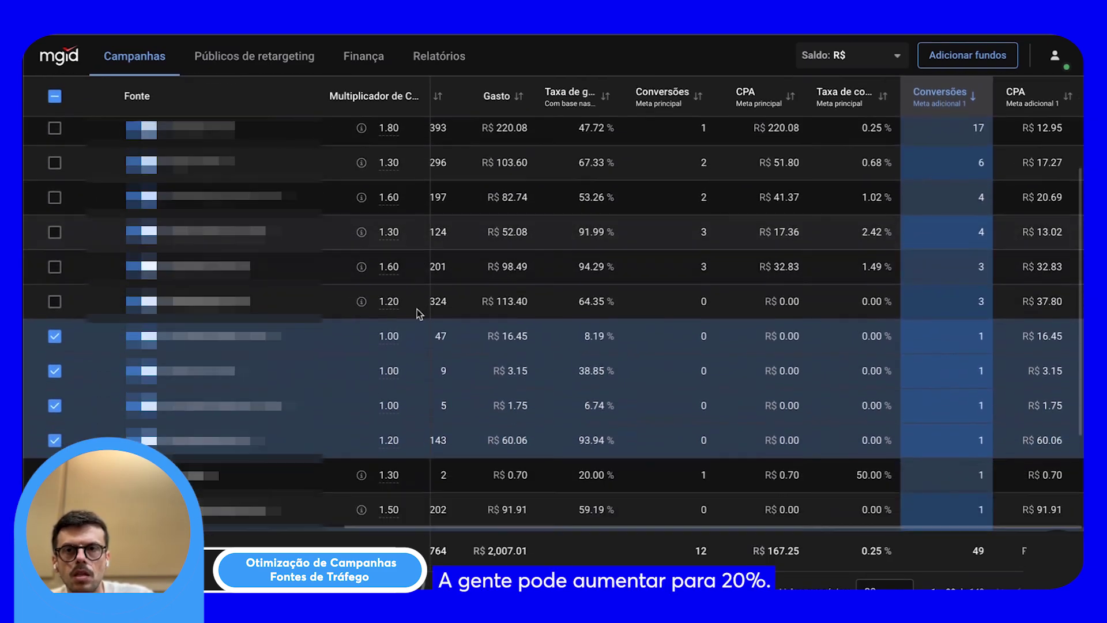
scroll(409, 296, down, 2)
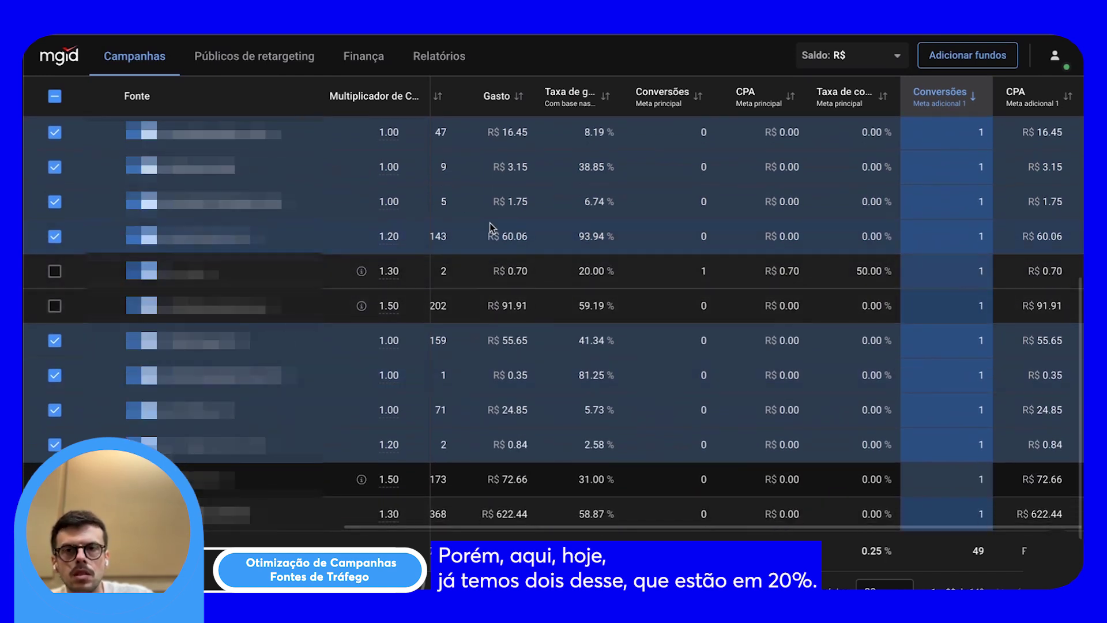
click(410, 237)
key(BackSpace)
key(BackSpace)
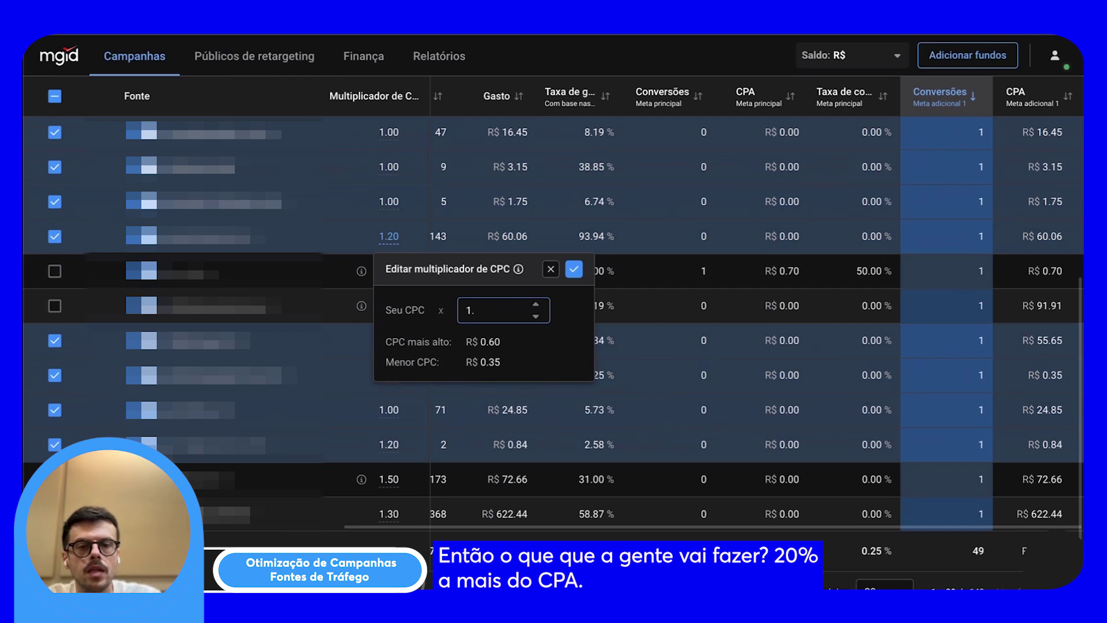
text(4)
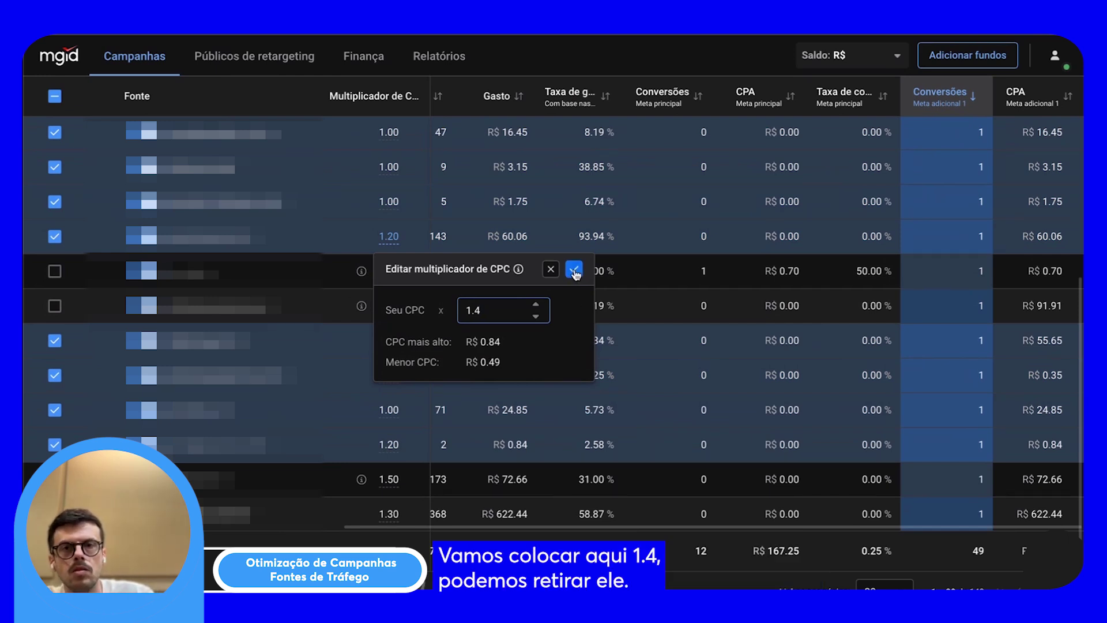
click(574, 269)
scroll(74, 207, down, 1)
click(54, 192)
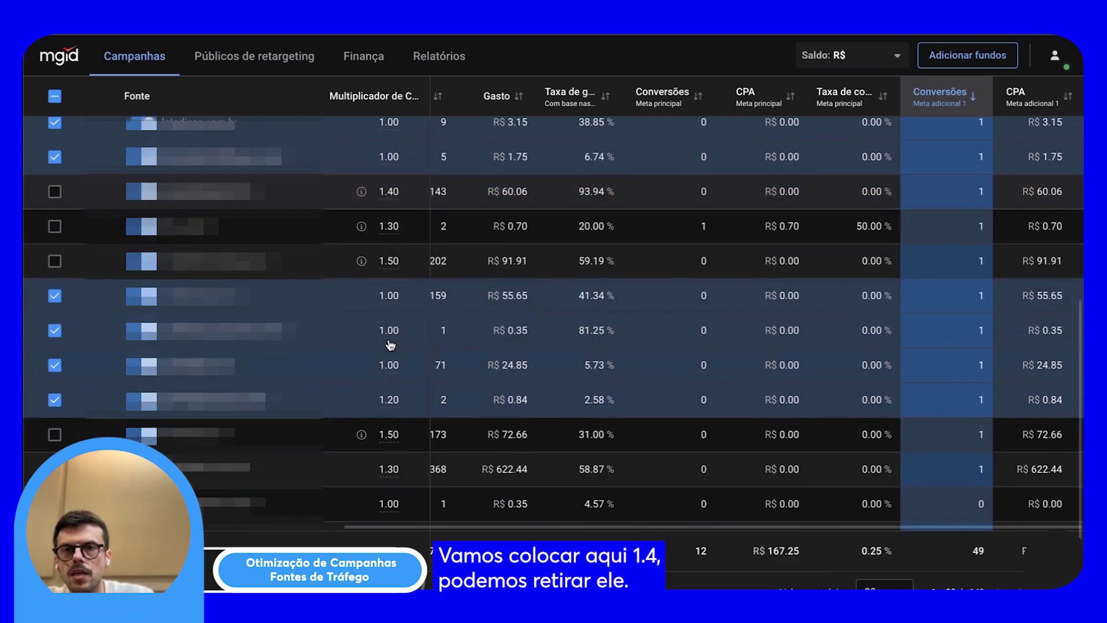
Step: Set the CPC multiplier of the selected source with R$ 0.84 spend to 1.4 and deselect it
click(413, 402)
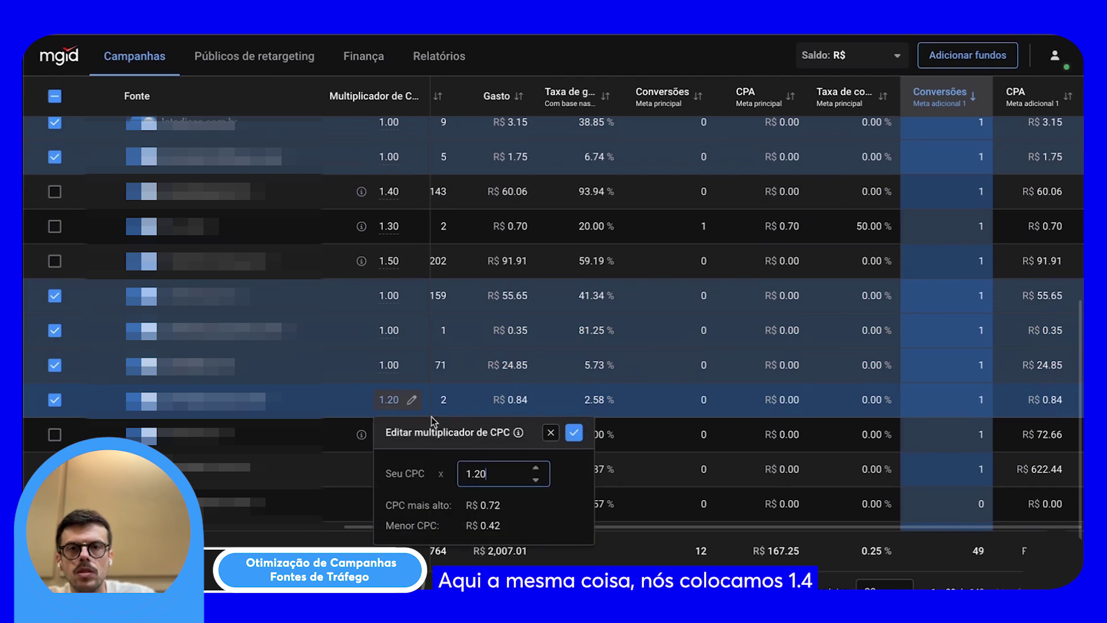
key(BackSpace)
key(BackSpace)
text(4)
click(574, 433)
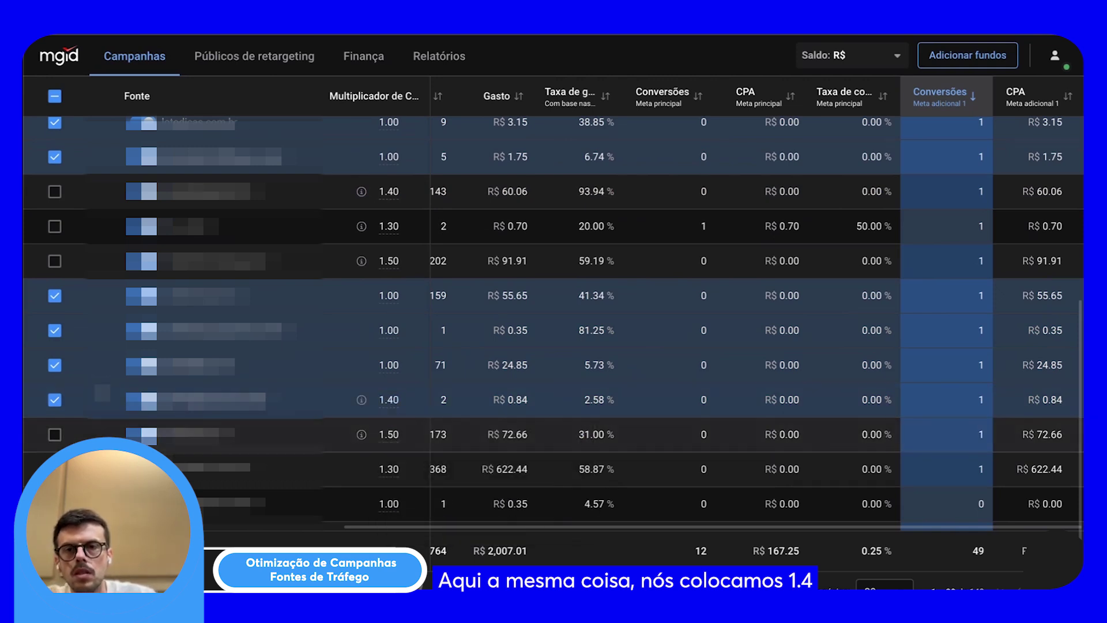
click(54, 399)
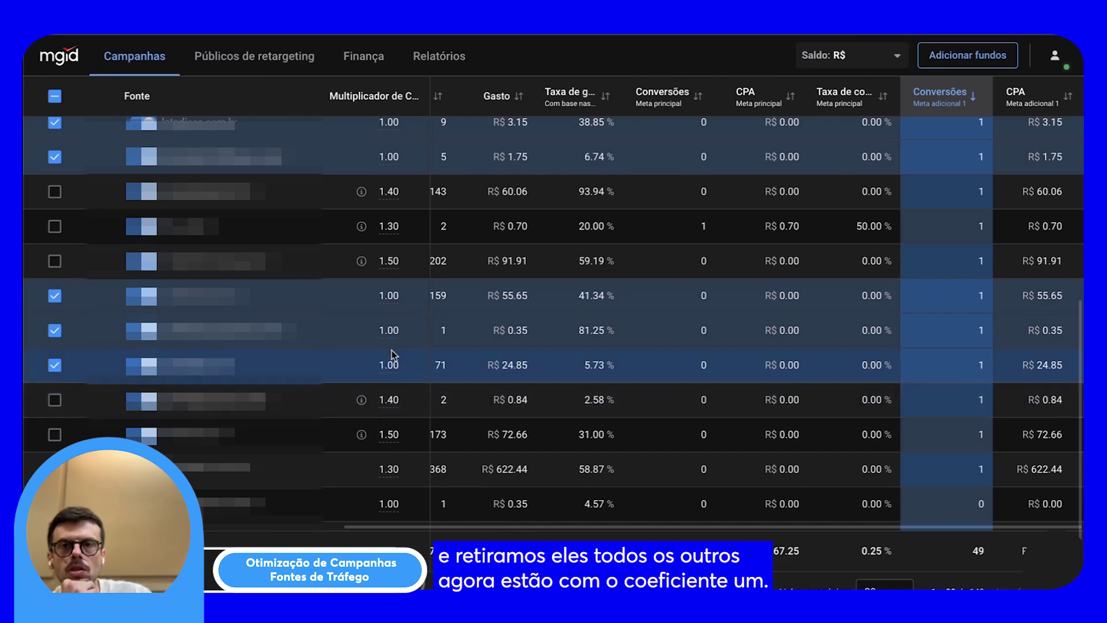
Step: Change the CPC multiplier of all remaining selected sources in bulk to 1.3
scroll(391, 354, up, 1)
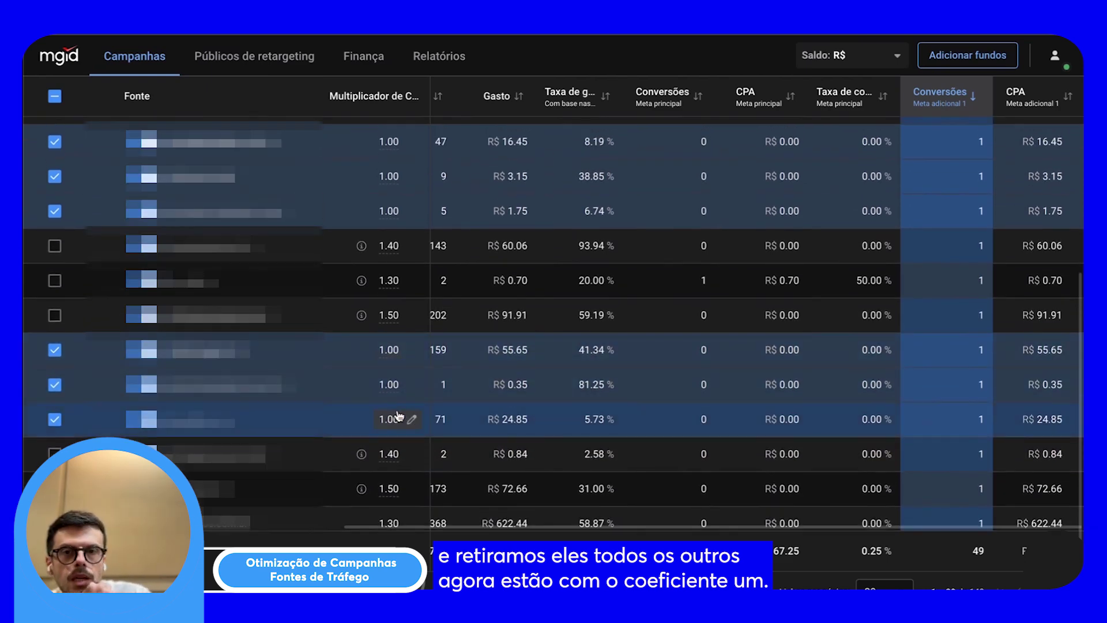
scroll(398, 414, up, 8)
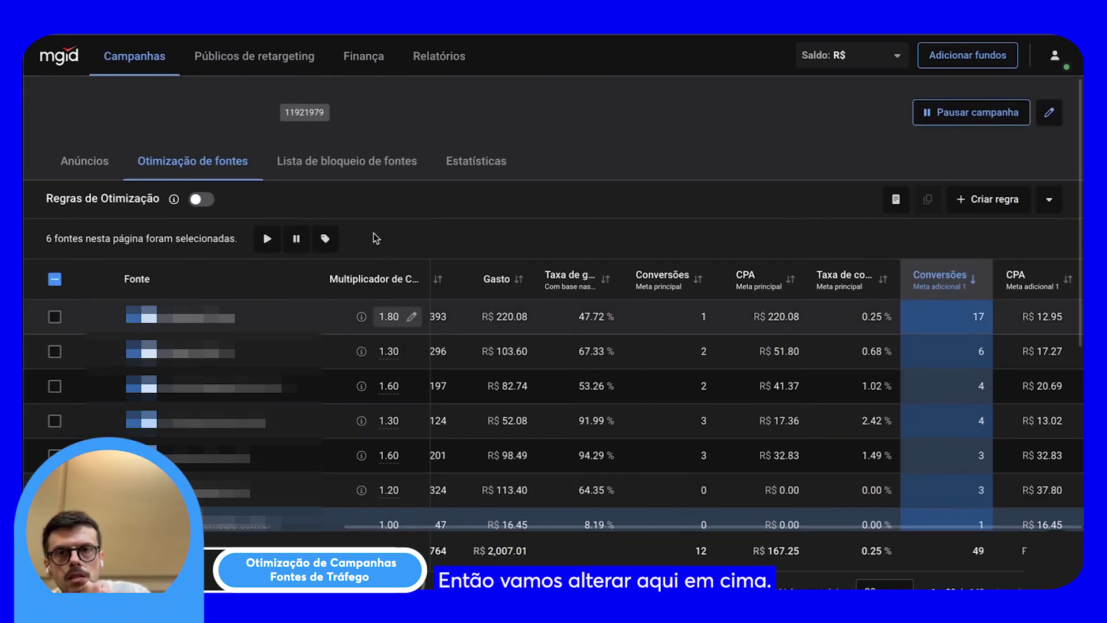
click(325, 238)
text(.3)
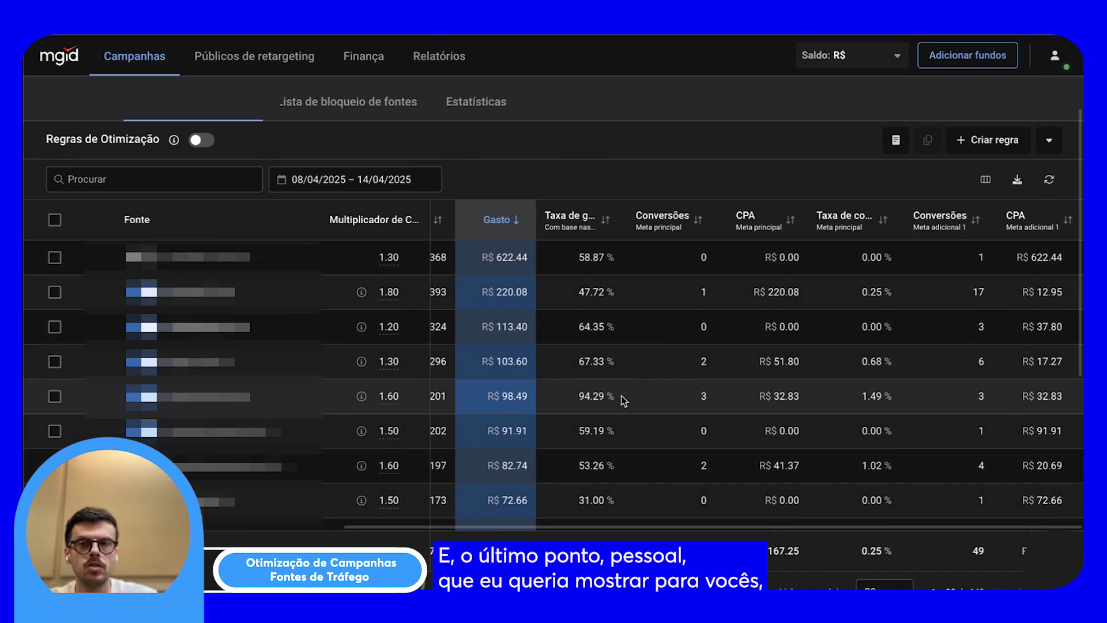
Step: Examine which columns can be shown in the source table, including the additional-goal metrics, and leave the column choice as it is
click(986, 180)
scroll(902, 369, down, 6)
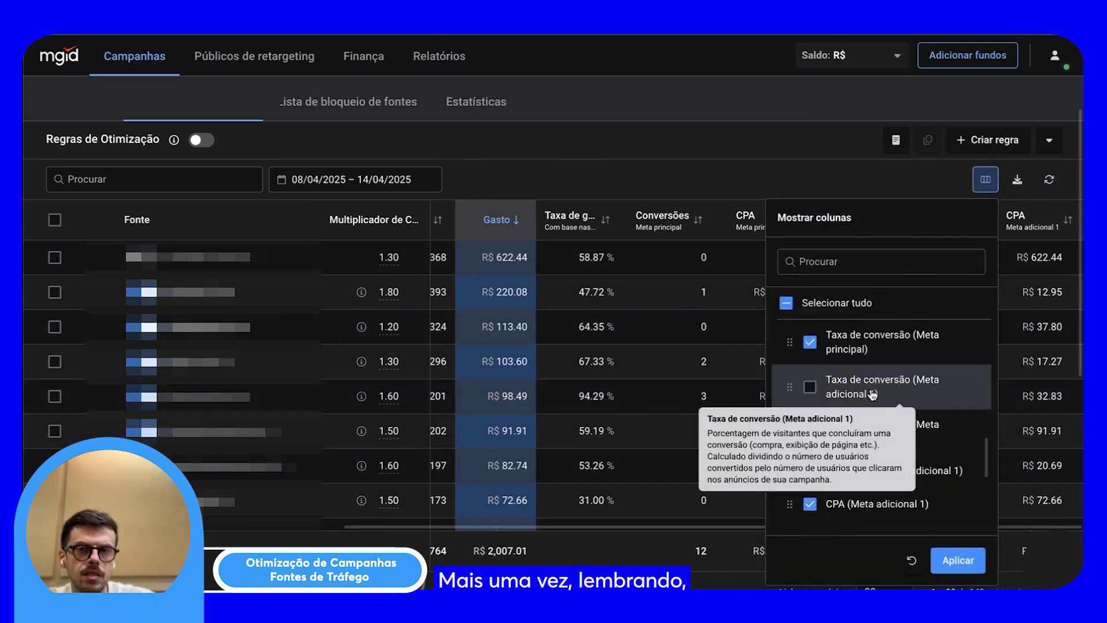
scroll(872, 394, down, 5)
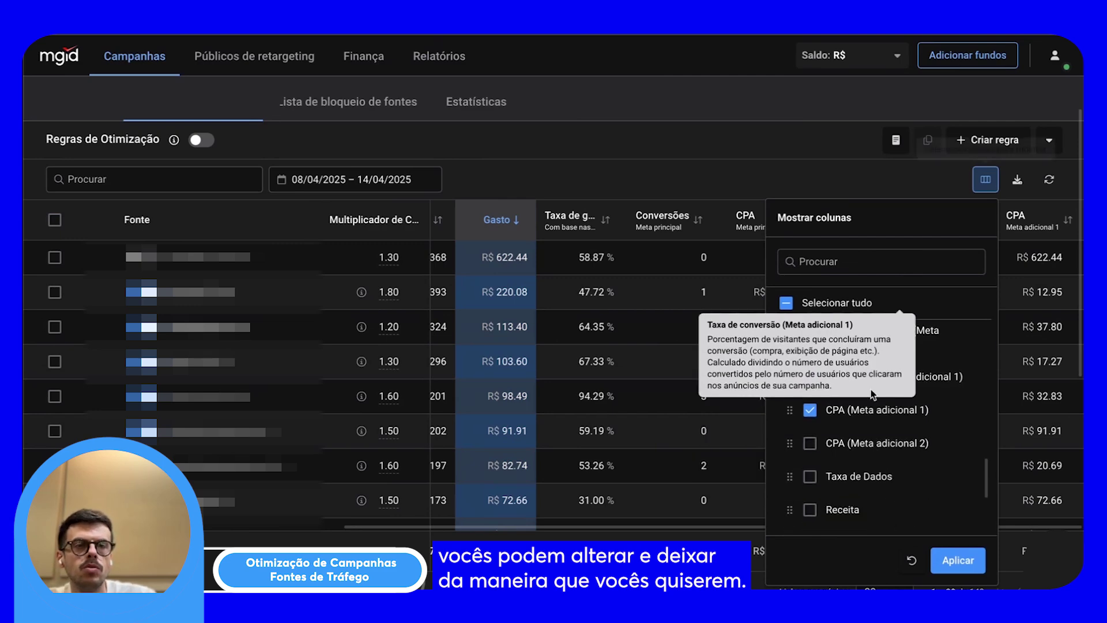
click(787, 178)
Step: Show 50 rows per page in the source table
scroll(831, 483, down, 10)
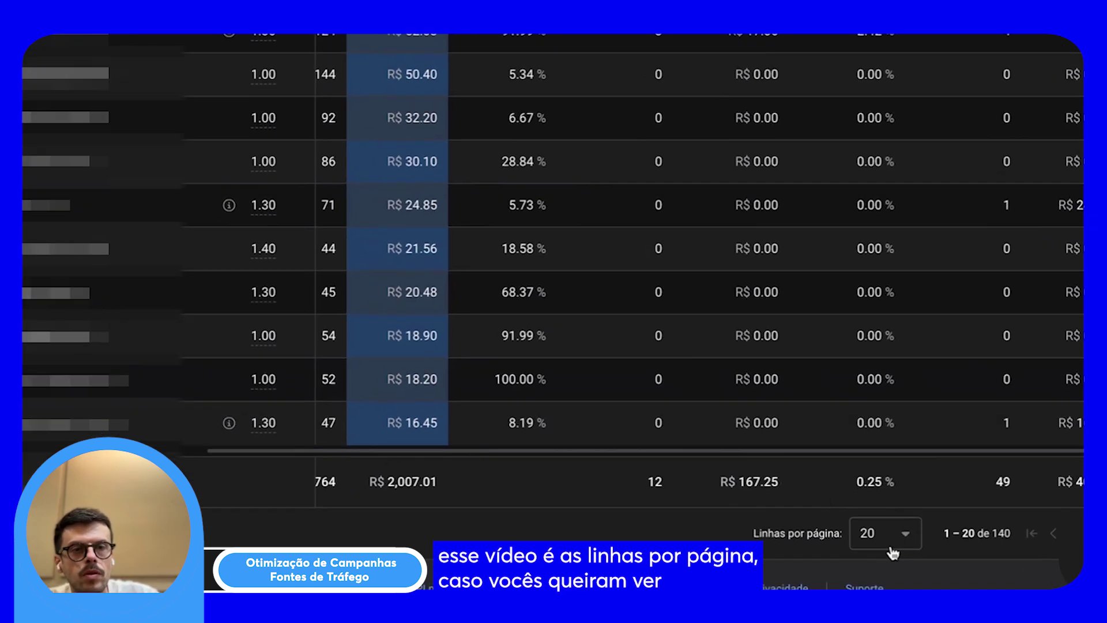
click(885, 546)
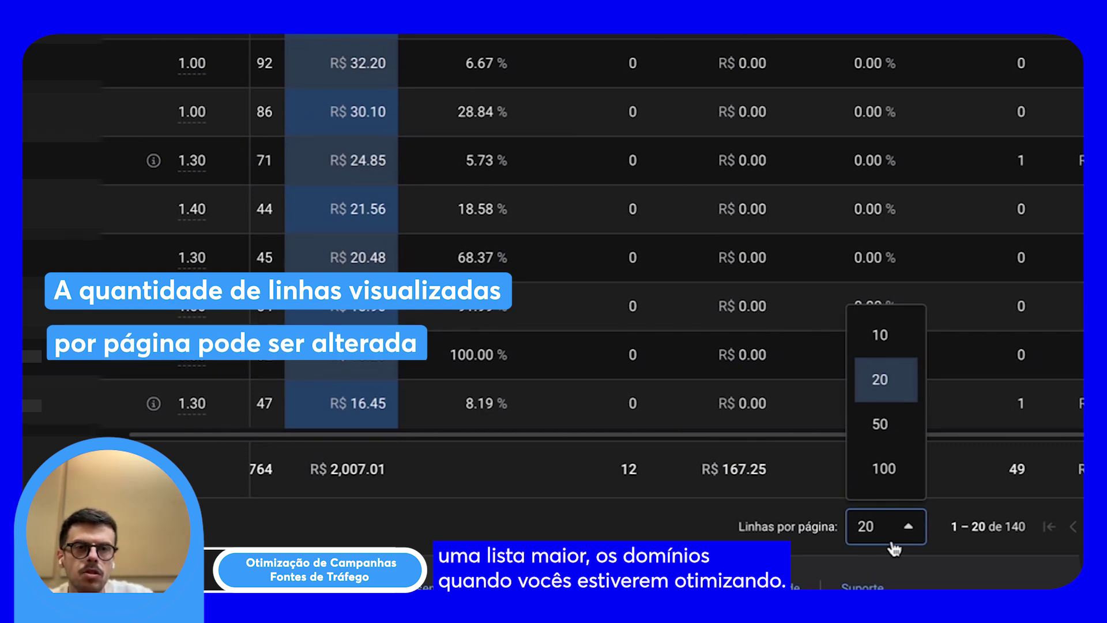
click(881, 425)
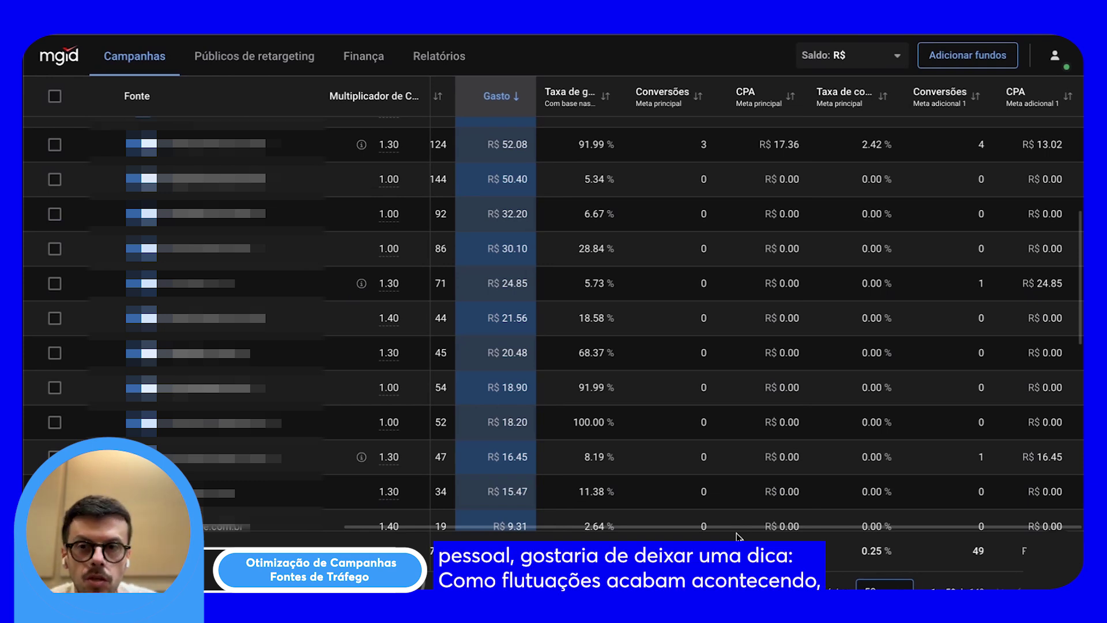
Step: Duplicate the browser tab with the campaign's source optimization page for comparing another period
scroll(686, 527, up, 10)
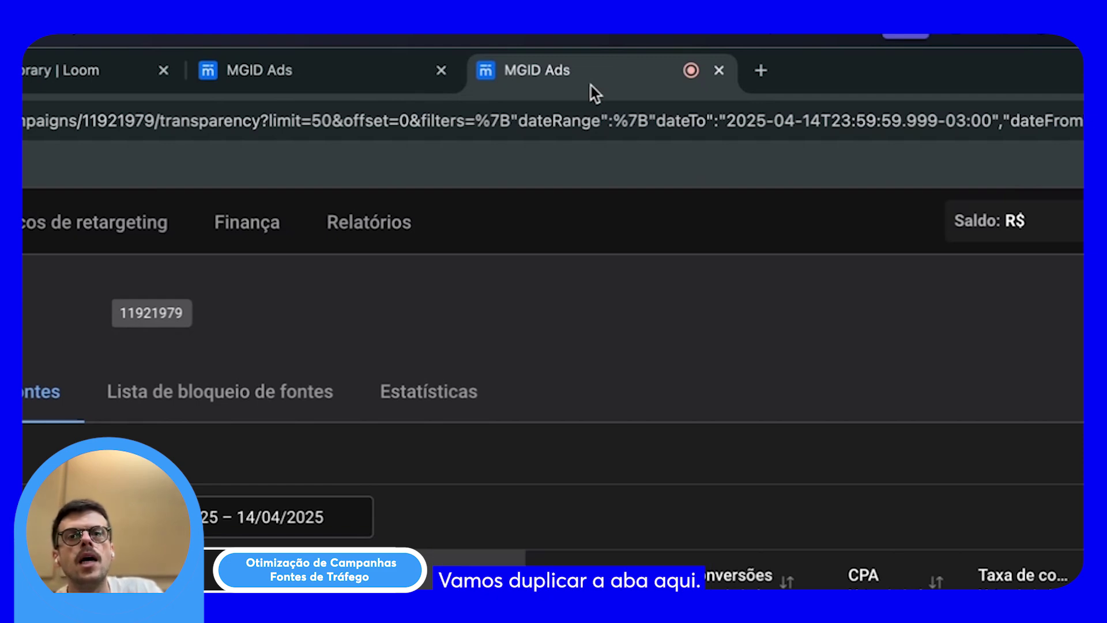
right_click(591, 85)
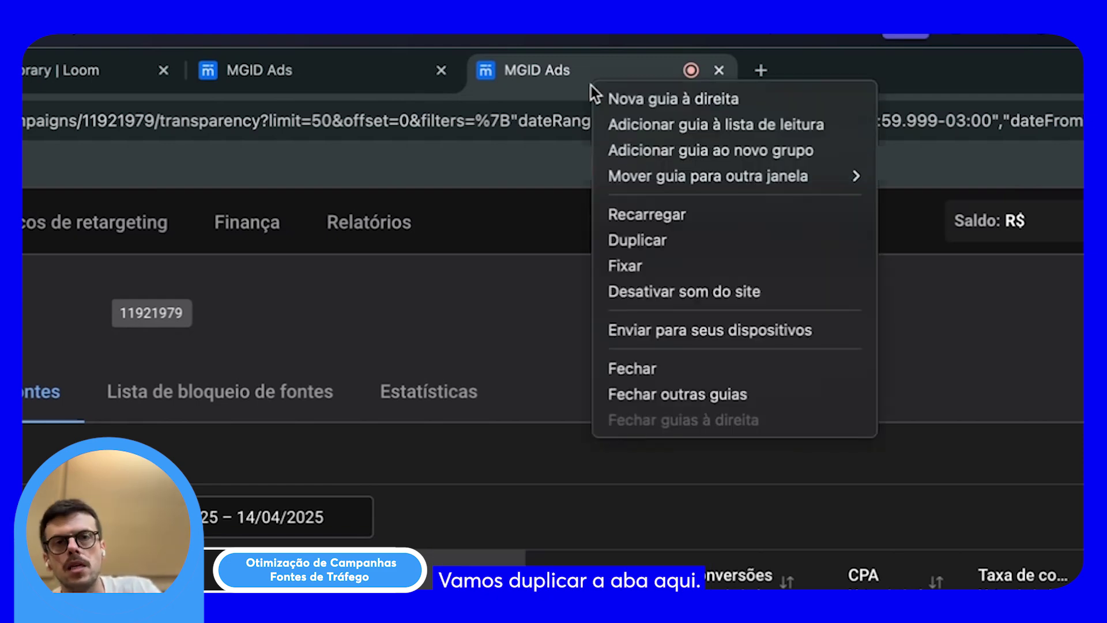
click(616, 241)
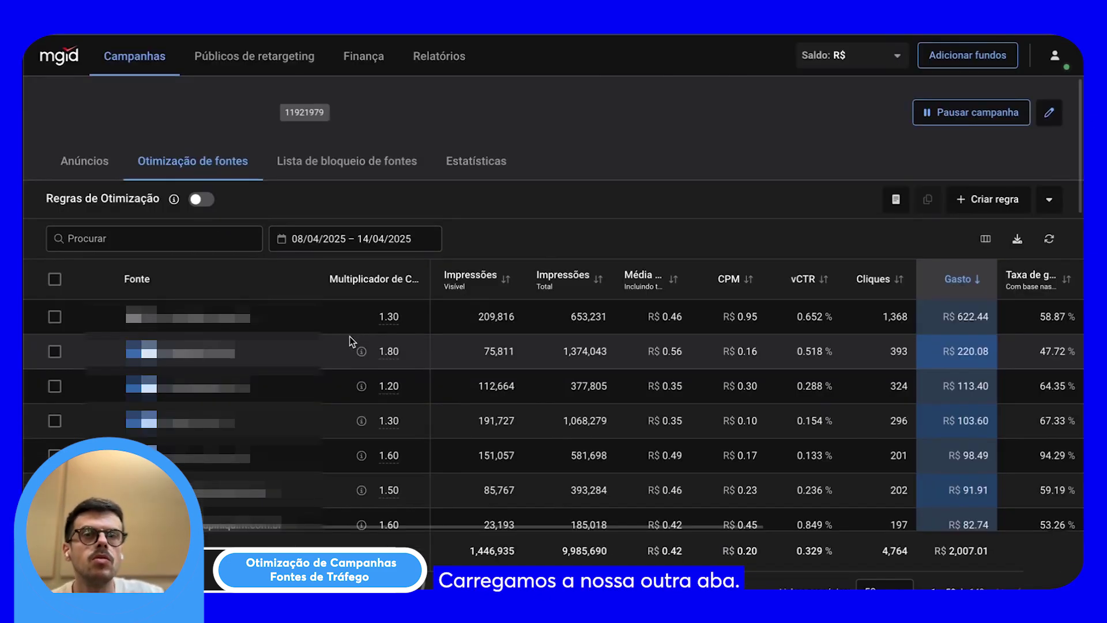
Step: Set the date range in the duplicated tab to 01/04/2025 – 14/04/2025
click(178, 523)
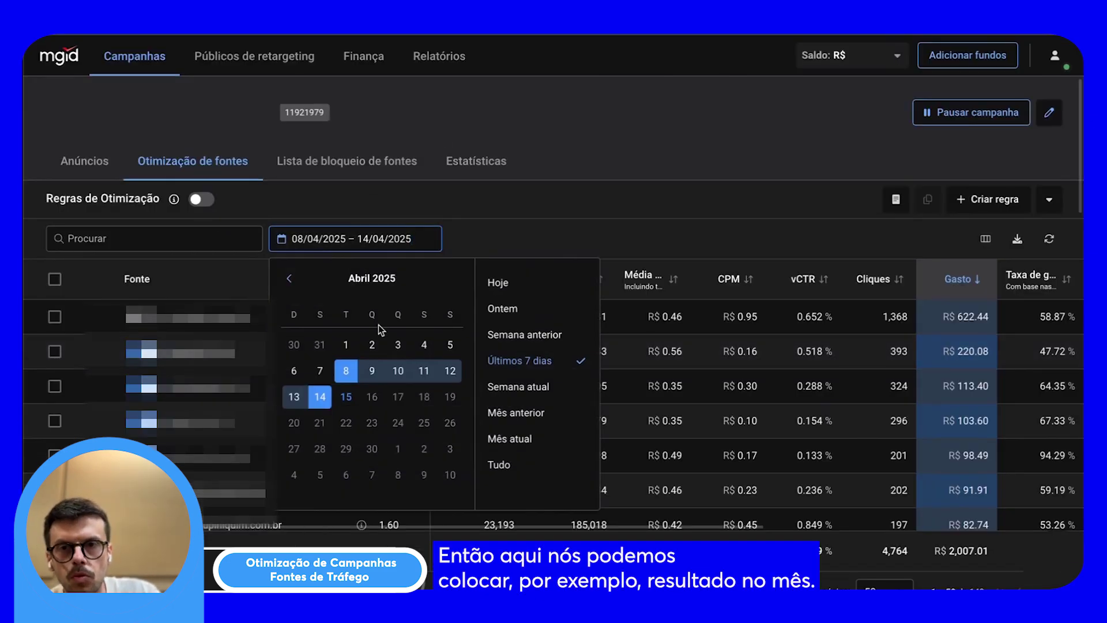
click(346, 344)
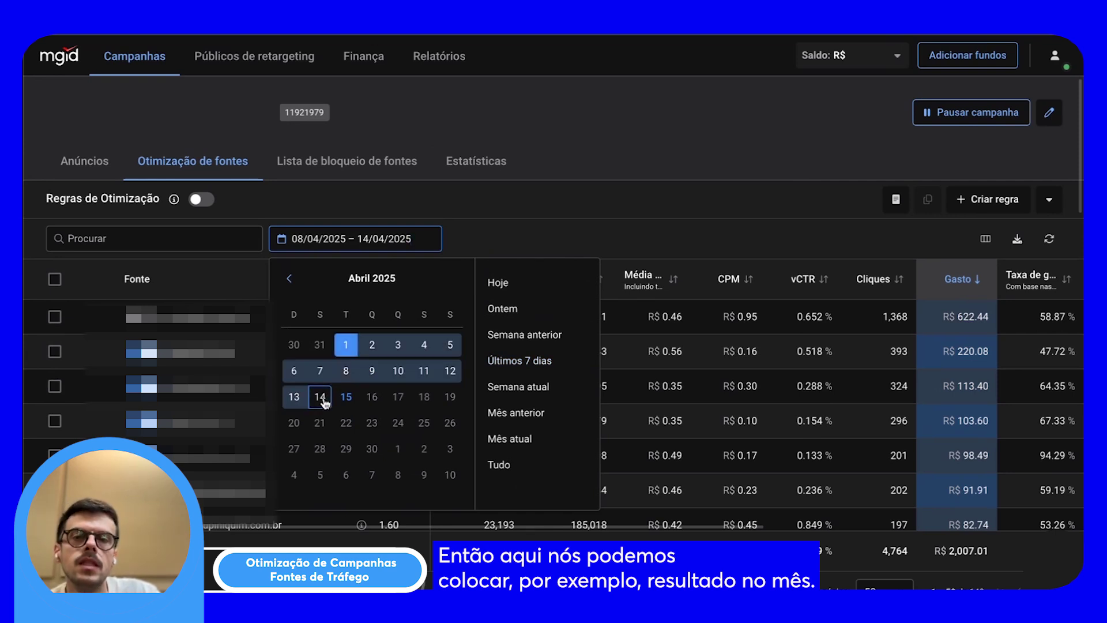
click(321, 398)
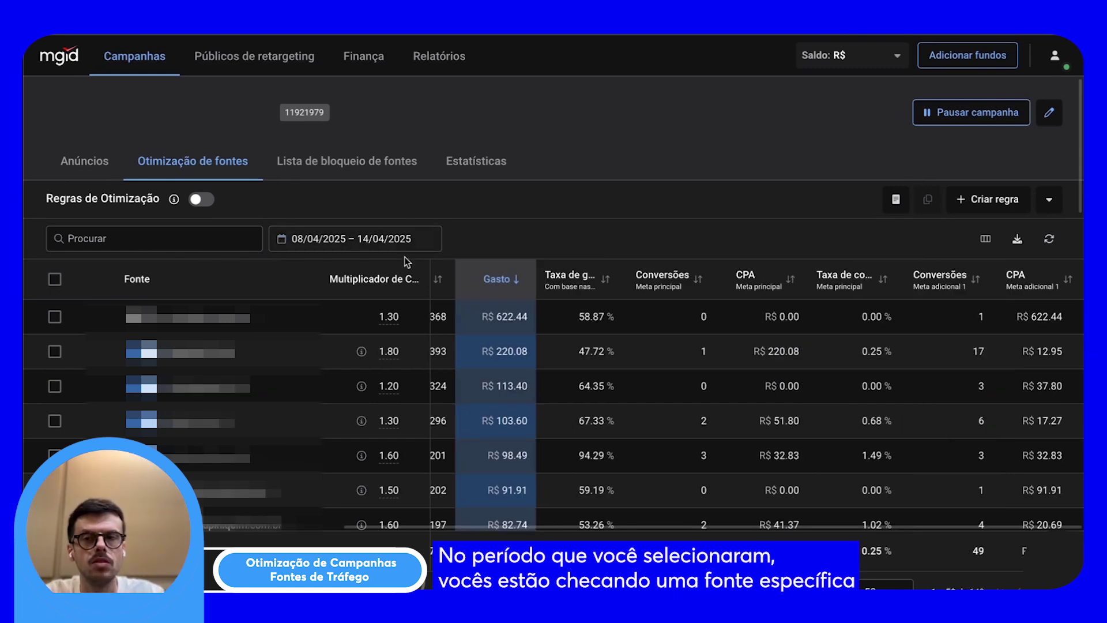
Step: Pick the source with R$ 98.49 spend in the seven-day view, search for its link in the longer-period view and inspect its metrics
scroll(321, 401, down, 3)
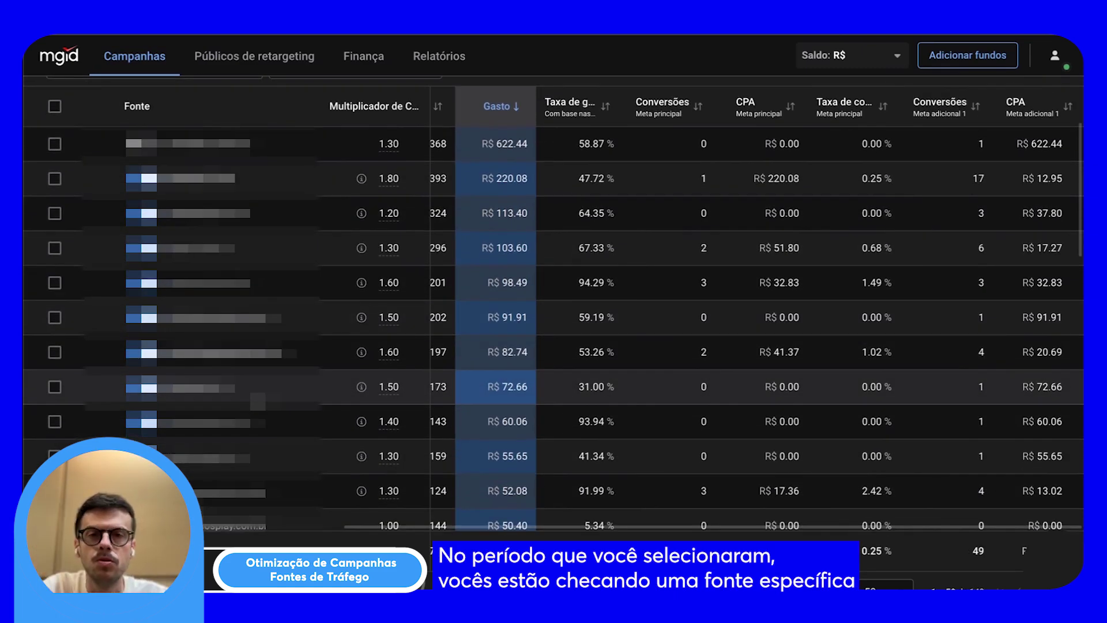
scroll(553, 288, up, 1)
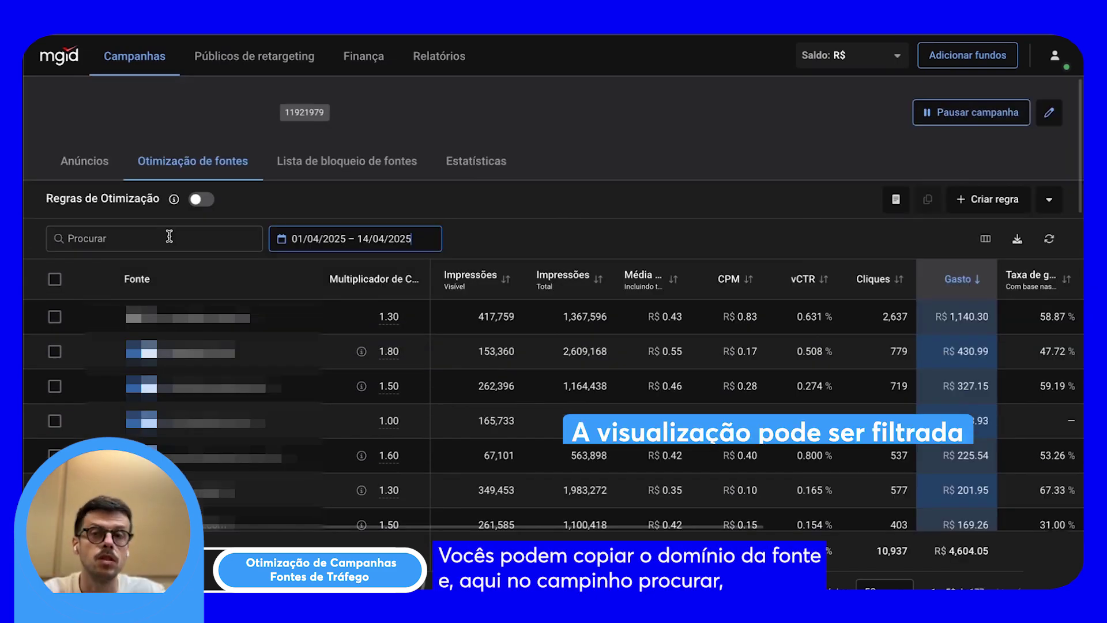
click(169, 237)
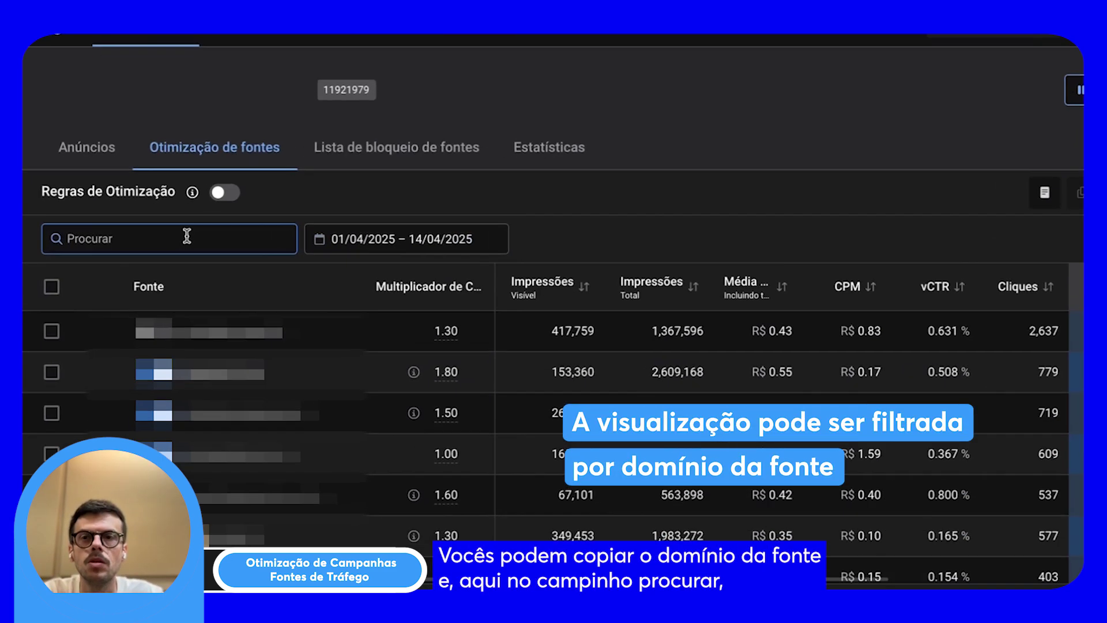
text(Link da fonte)
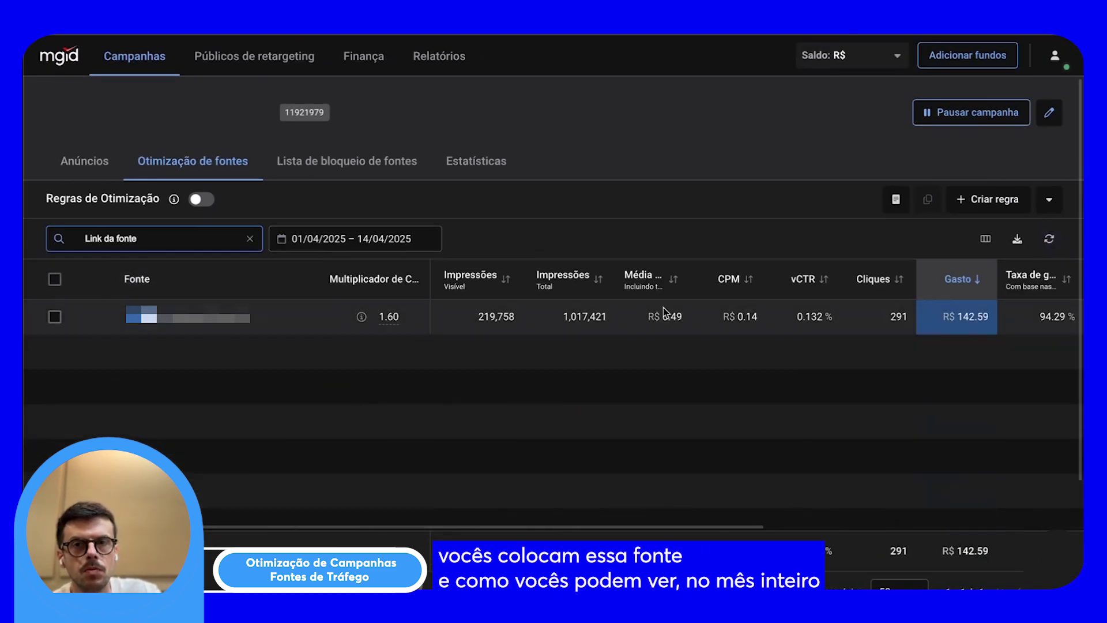
scroll(623, 337, right, 5)
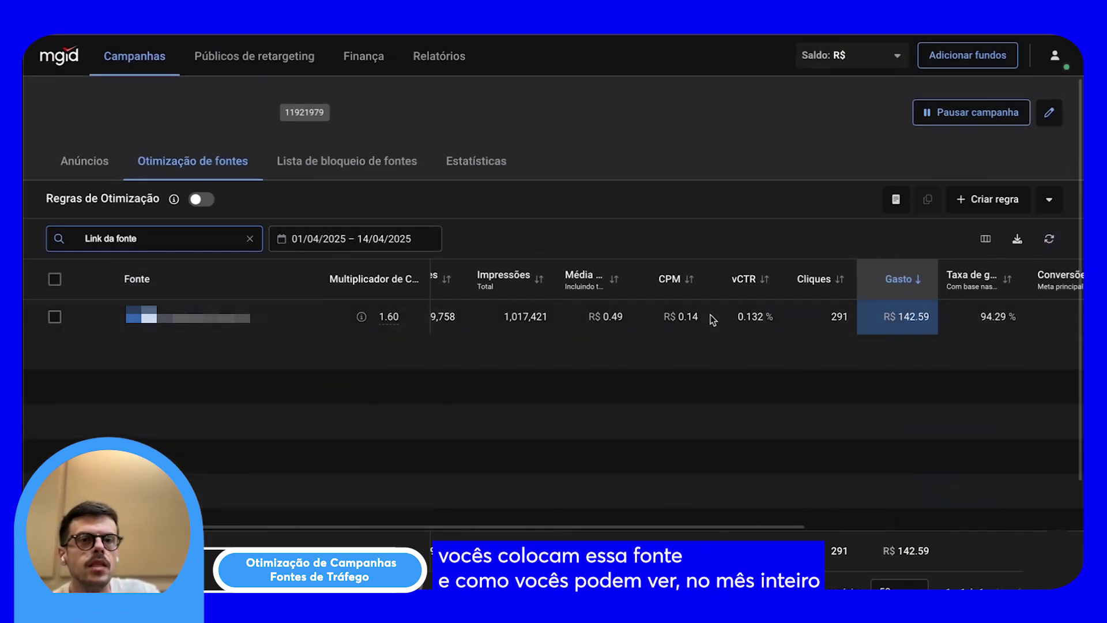